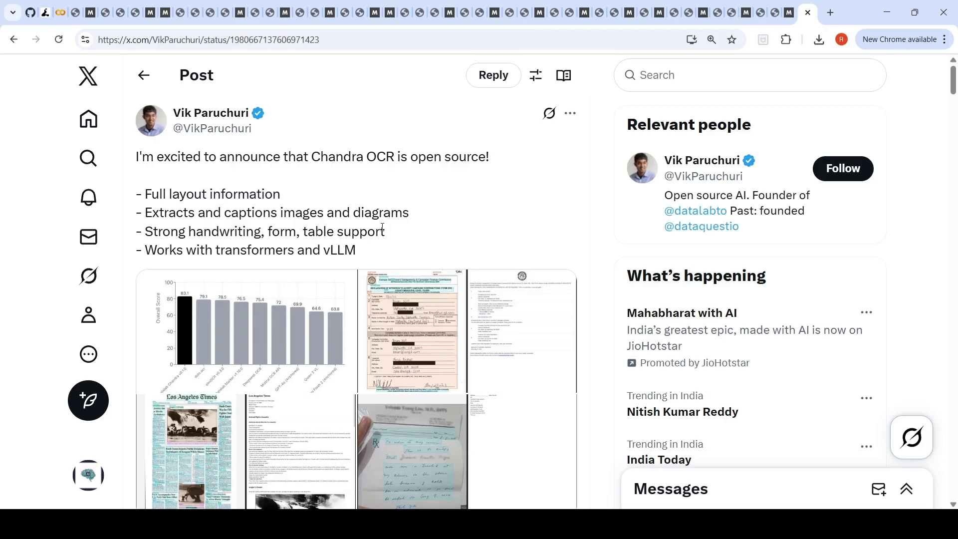
Scroll the Chandra OCR announcement post to the 'How to get it' reply with the GitHub link.
{"action": "scroll", "coordinate": [383, 227], "scroll_direction": "down", "scroll_amount": 3}
{"action": "scroll", "coordinate": [383, 230], "scroll_direction": "down", "scroll_amount": 3}
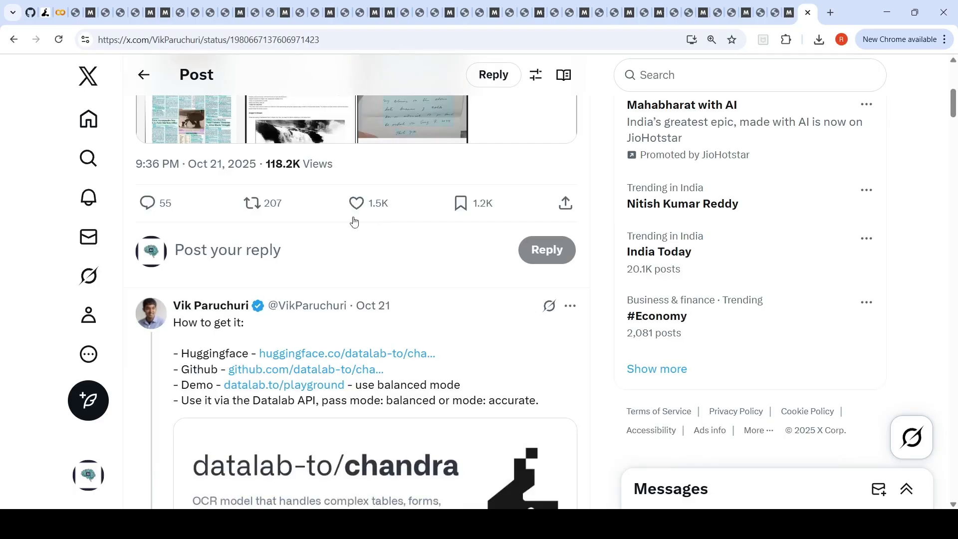
Review the datalab-to/chandra README benchmark chart and Examples, then go to the ChandraOCRDemo.ipynb notebook.
{"action": "left_click", "coordinate": [30, 12]}
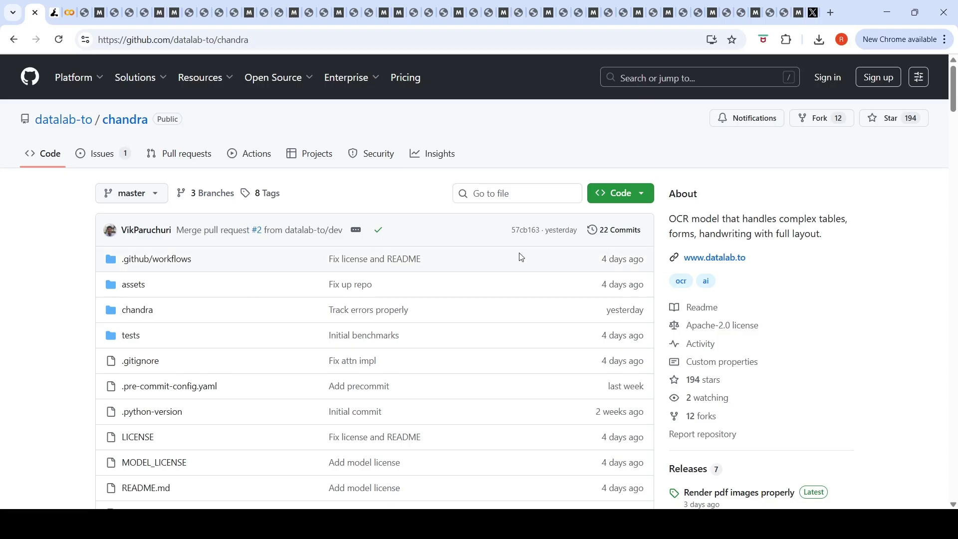
{"action": "scroll", "coordinate": [520, 257], "scroll_direction": "down", "scroll_amount": 15}
{"action": "scroll", "coordinate": [520, 257], "scroll_direction": "down", "scroll_amount": 7}
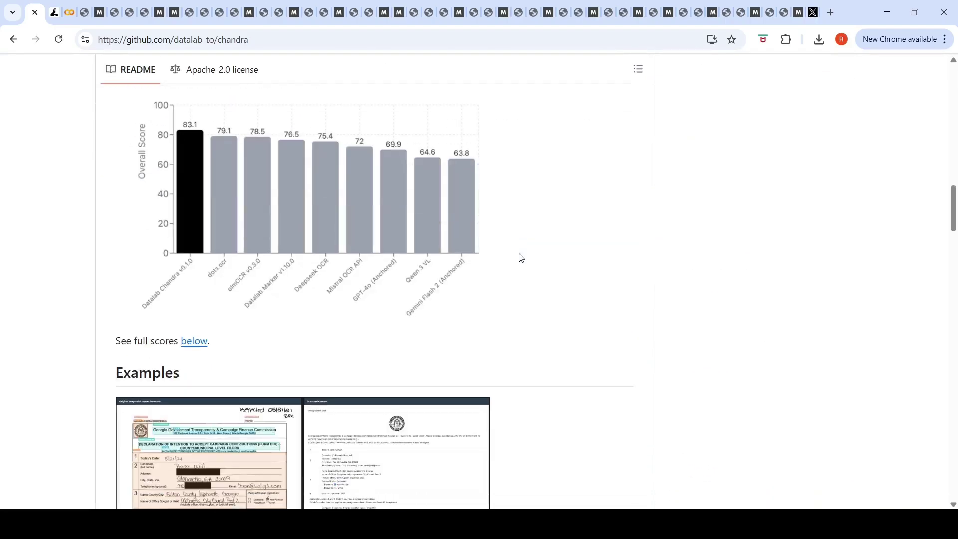
{"action": "scroll", "coordinate": [295, 240], "scroll_direction": "up", "scroll_amount": 3}
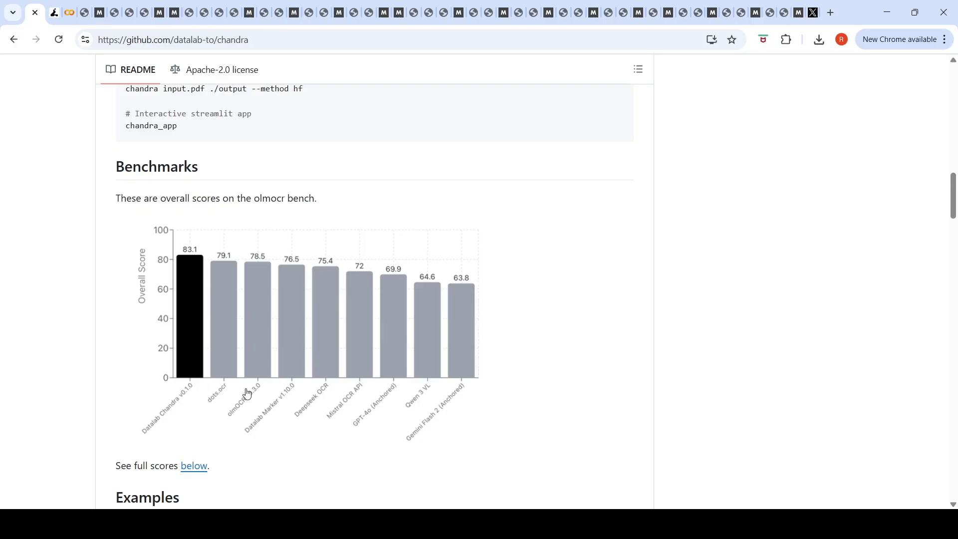
{"action": "scroll", "coordinate": [287, 327], "scroll_direction": "down", "scroll_amount": 5}
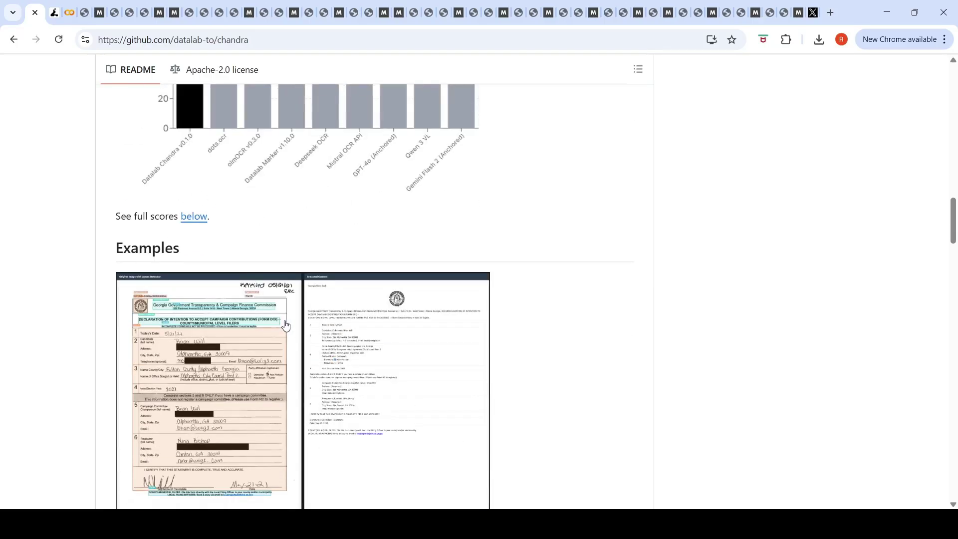
{"action": "scroll", "coordinate": [287, 327], "scroll_direction": "down", "scroll_amount": 5}
{"action": "scroll", "coordinate": [286, 325], "scroll_direction": "up", "scroll_amount": 5}
{"action": "left_click", "coordinate": [70, 14]}
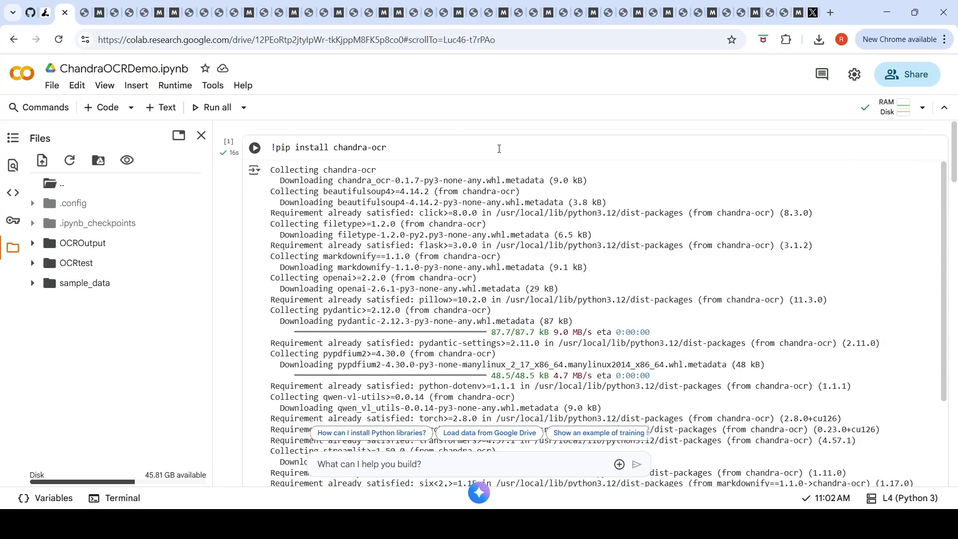
Inspect the L4 runtime's RAM, GPU and disk usage in the Resources panel, then close it.
{"action": "left_click", "coordinate": [904, 108]}
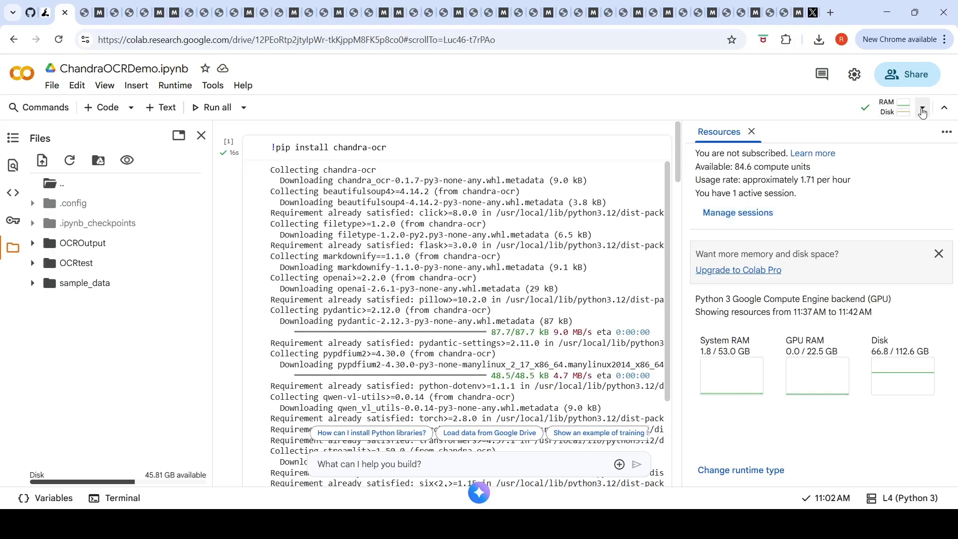
{"action": "left_click", "coordinate": [922, 108]}
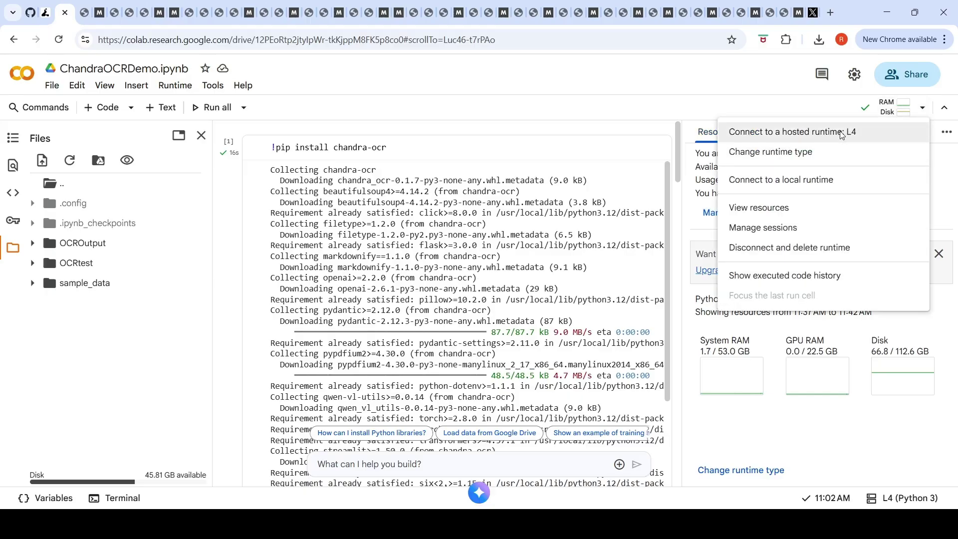
{"action": "left_click", "coordinate": [602, 104]}
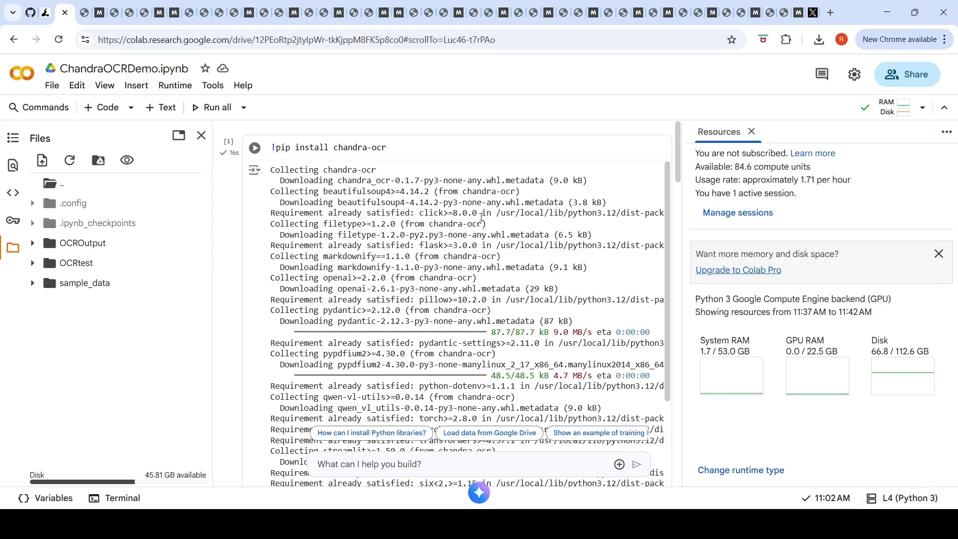
{"action": "scroll", "coordinate": [488, 236], "scroll_direction": "down", "scroll_amount": 4}
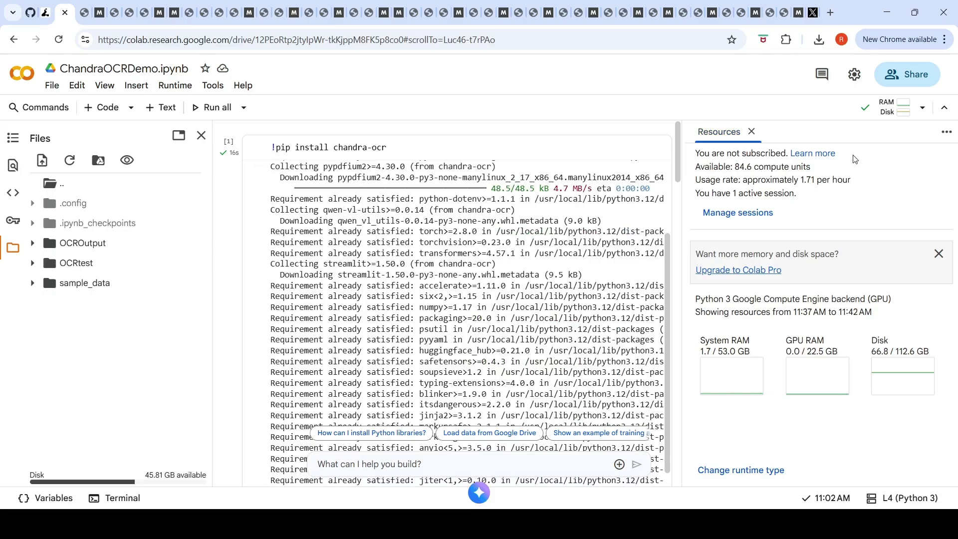
{"action": "left_click", "coordinate": [751, 131]}
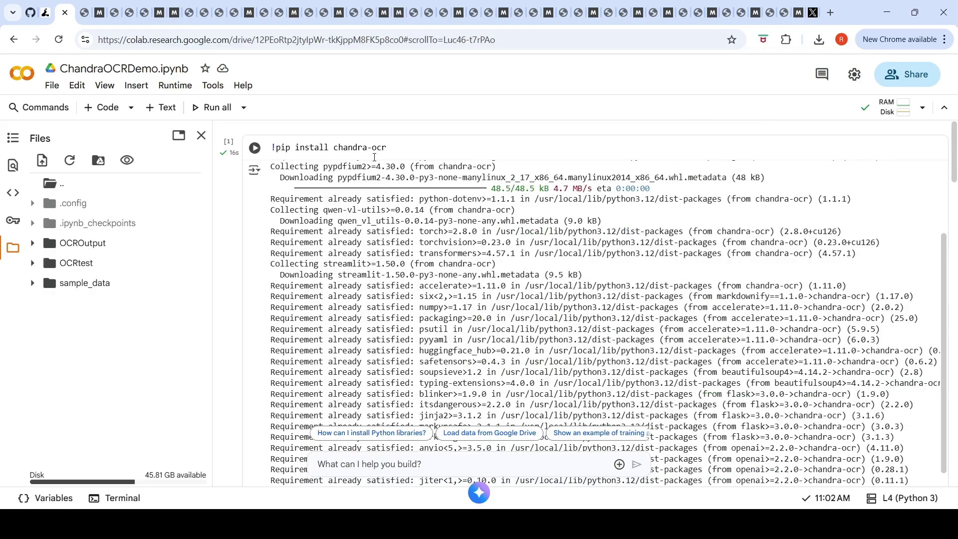
Scroll past the flash-attn install to the chandra cell processing /content/OCRtest with --method hf.
{"action": "scroll", "coordinate": [375, 157], "scroll_direction": "down", "scroll_amount": 15}
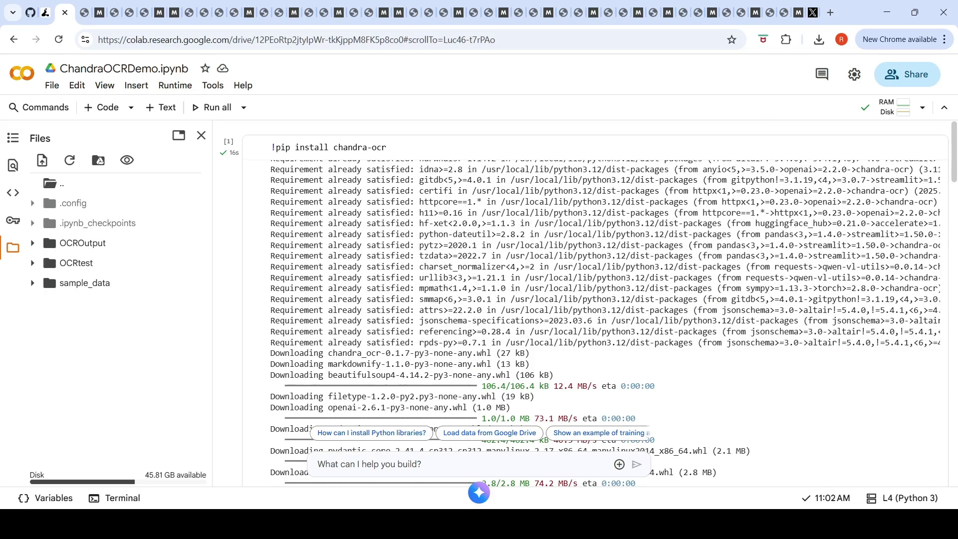
{"action": "scroll", "coordinate": [412, 299], "scroll_direction": "down", "scroll_amount": 10}
{"action": "scroll", "coordinate": [412, 368], "scroll_direction": "up", "scroll_amount": 5}
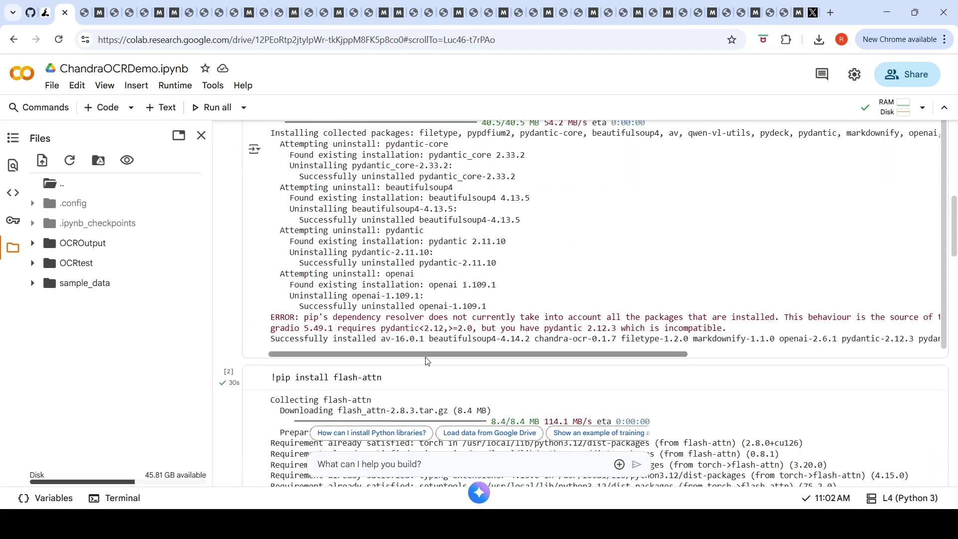
{"action": "scroll", "coordinate": [902, 307], "scroll_direction": "down", "scroll_amount": 4}
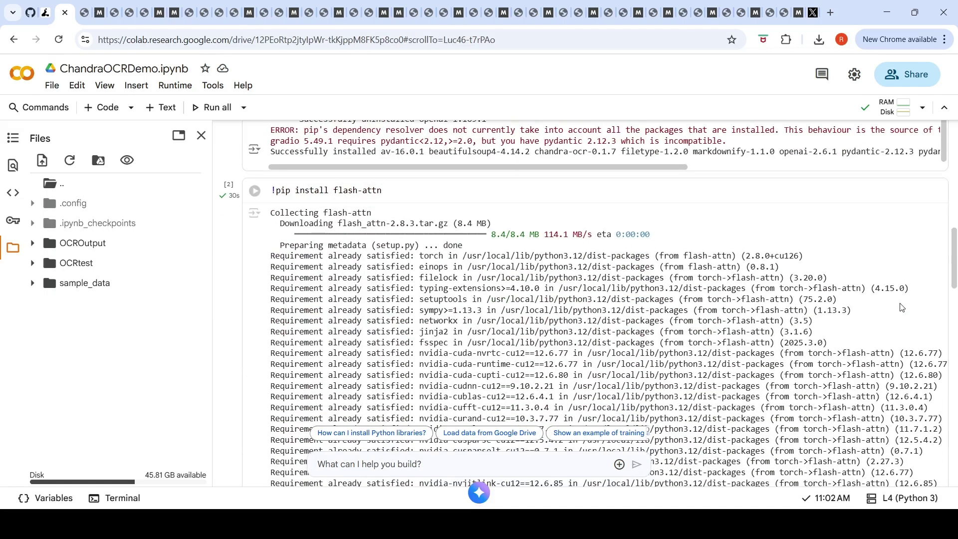
{"action": "scroll", "coordinate": [902, 306], "scroll_direction": "down", "scroll_amount": 6}
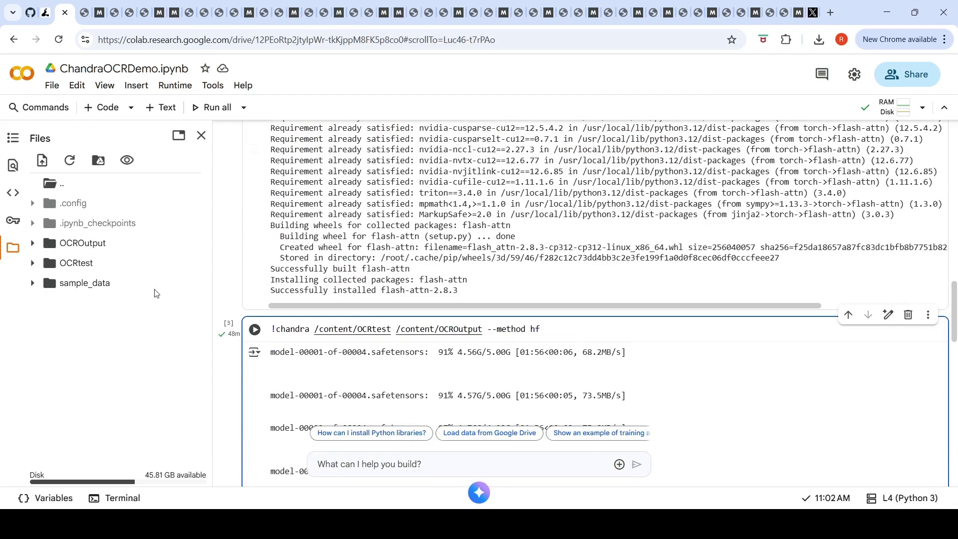
Expand the OCRtest image folder and the OCROutput results folder in the Files sidebar.
{"action": "left_click", "coordinate": [34, 264]}
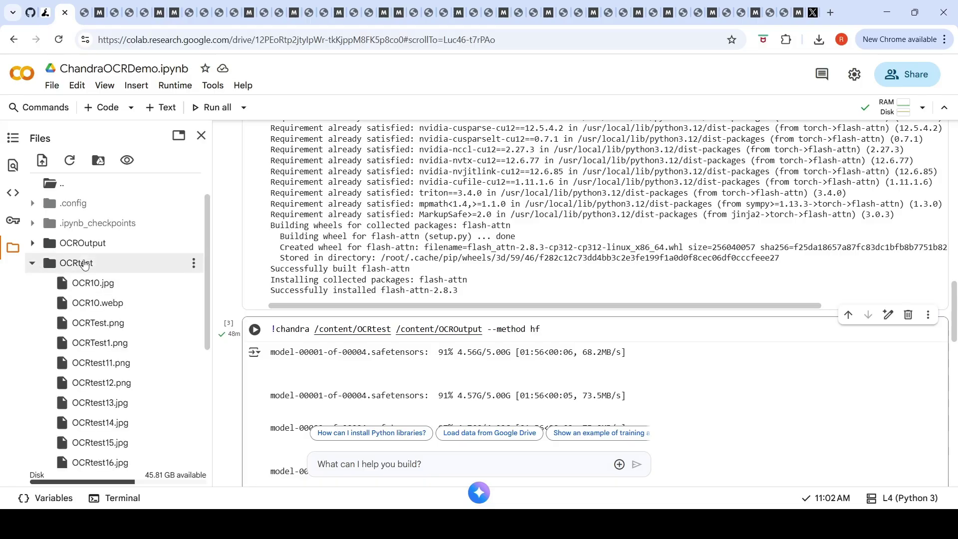
{"action": "left_click", "coordinate": [55, 250]}
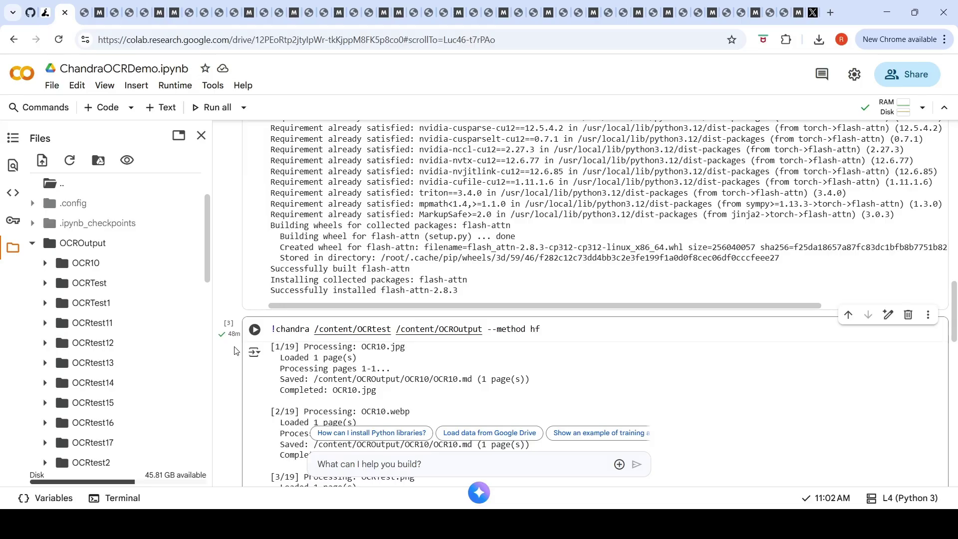
Expand the OCR10 and OCRTest1 output folders to list their HTML, markdown and metadata files.
{"action": "scroll", "coordinate": [649, 368], "scroll_direction": "down", "scroll_amount": 10}
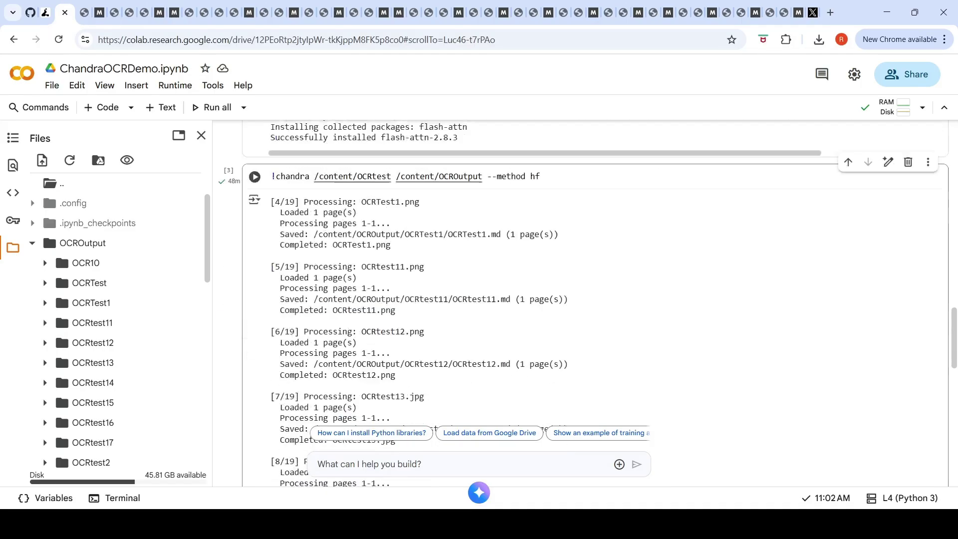
{"action": "scroll", "coordinate": [594, 235], "scroll_direction": "down", "scroll_amount": 10}
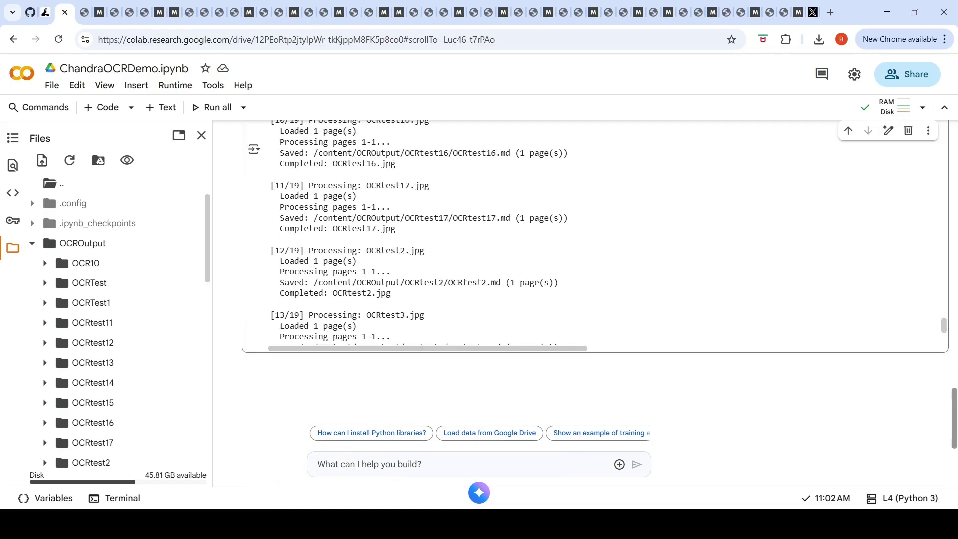
{"action": "scroll", "coordinate": [589, 305], "scroll_direction": "up", "scroll_amount": 10}
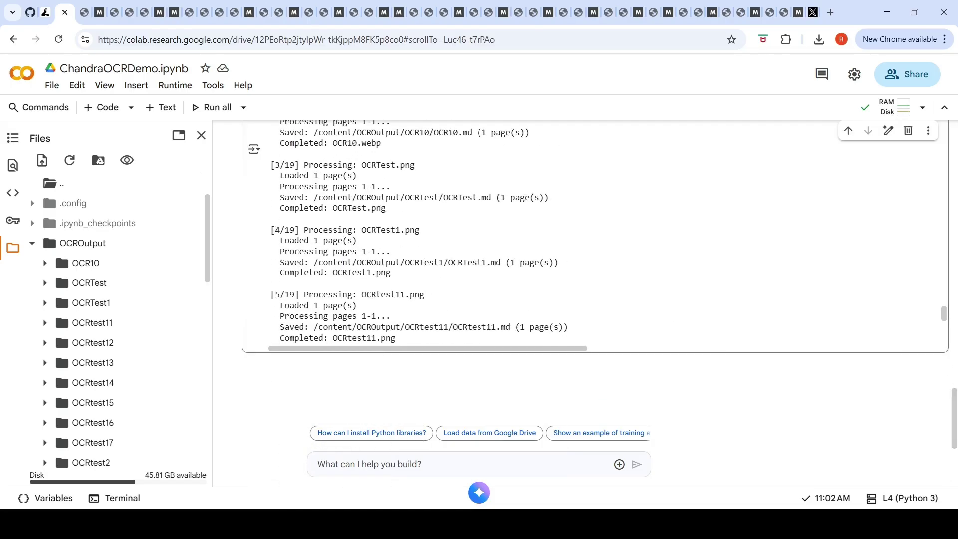
{"action": "scroll", "coordinate": [594, 235], "scroll_direction": "up", "scroll_amount": 10}
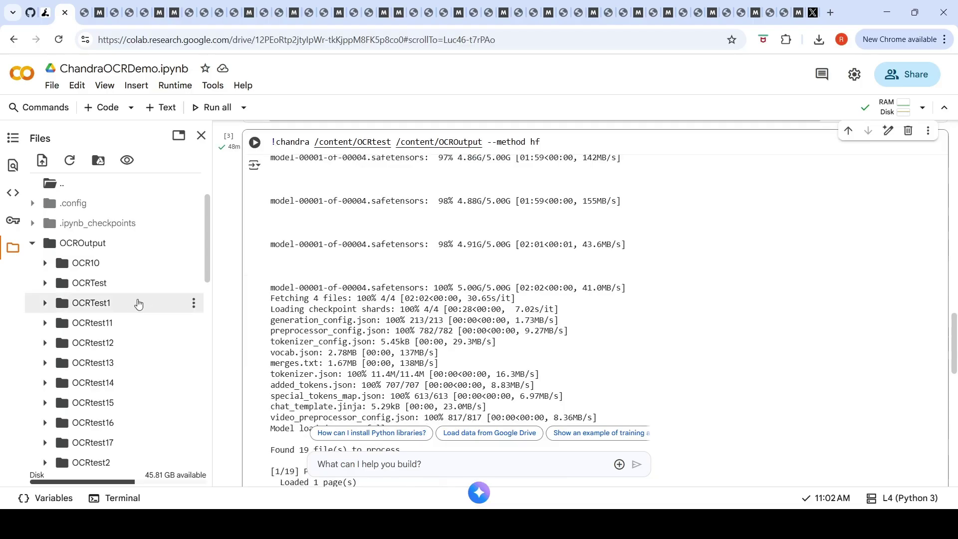
{"action": "scroll", "coordinate": [513, 310], "scroll_direction": "down", "scroll_amount": 3}
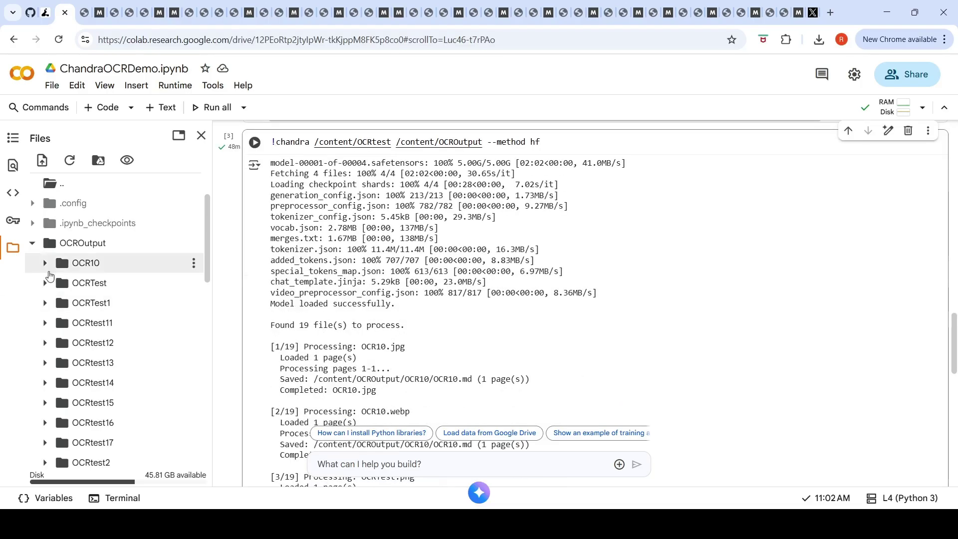
{"action": "left_click", "coordinate": [45, 263]}
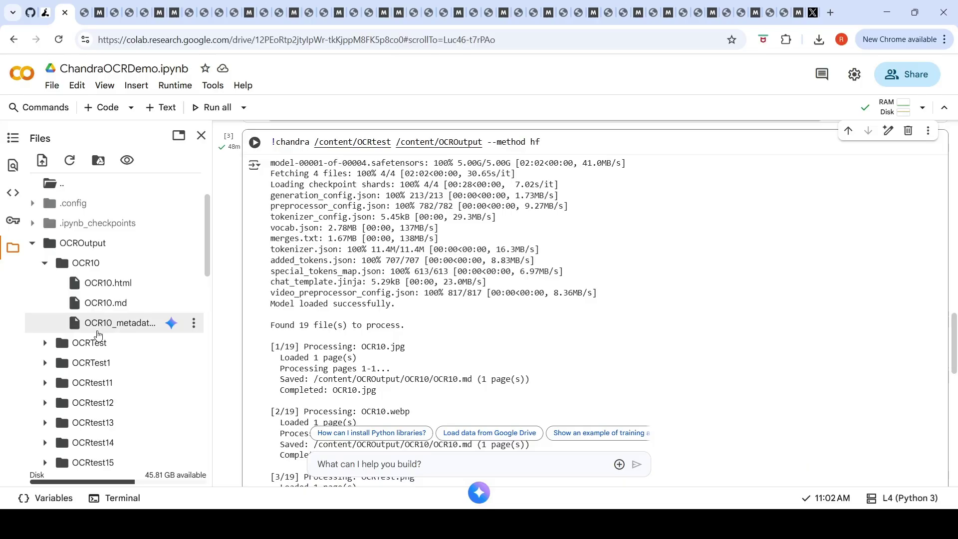
{"action": "scroll", "coordinate": [112, 315], "scroll_direction": "down", "scroll_amount": 3}
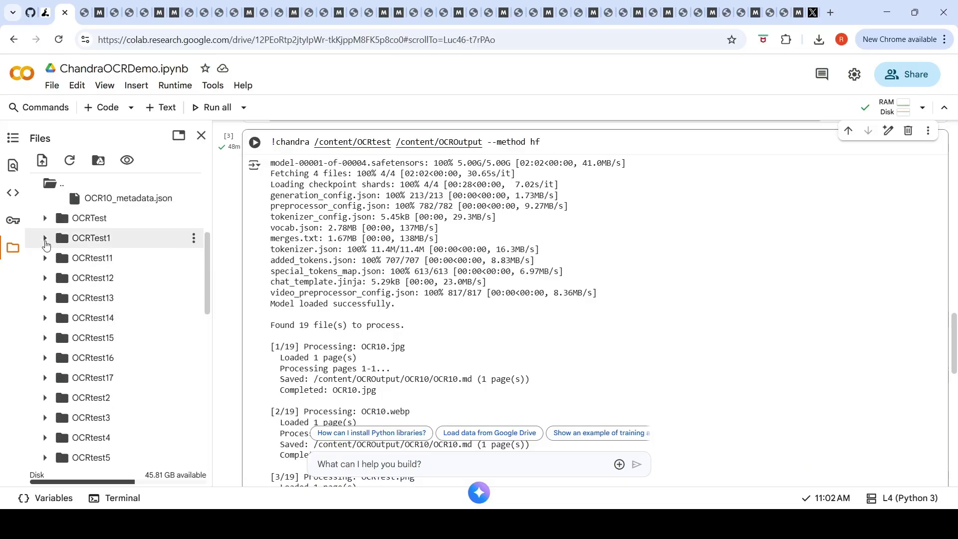
{"action": "left_click", "coordinate": [92, 238]}
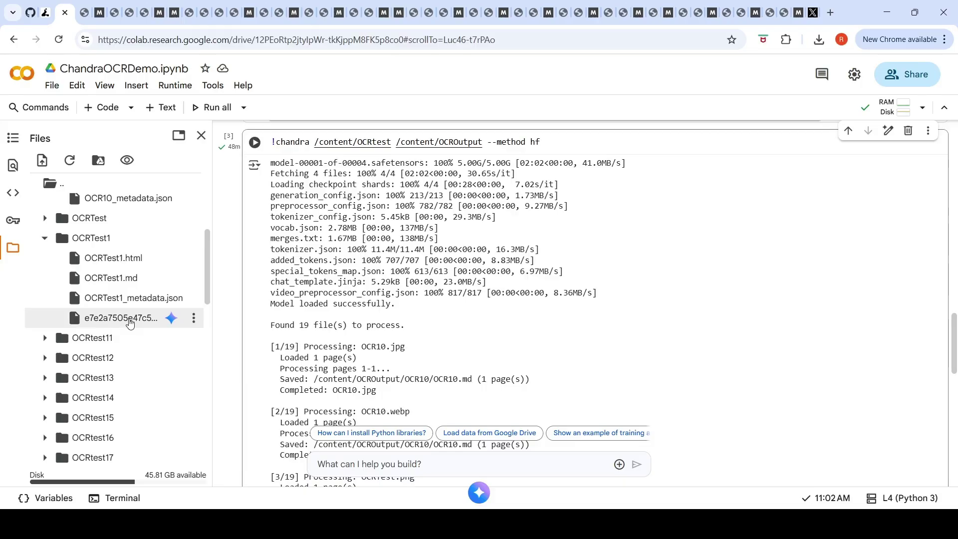
Expand and collapse the OCRtest5 folder, then scroll back up to the OCROutput folder.
{"action": "scroll", "coordinate": [93, 357], "scroll_direction": "down", "scroll_amount": 5}
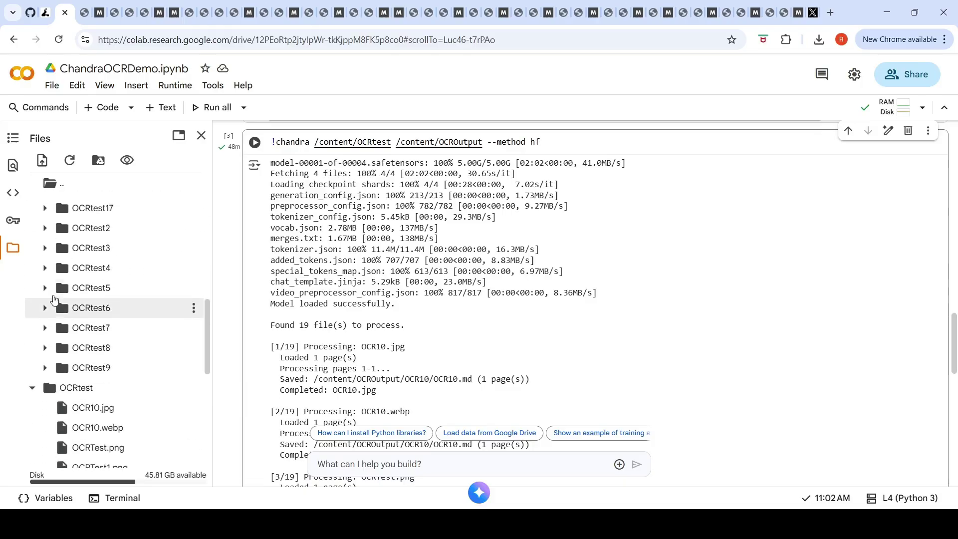
{"action": "left_click", "coordinate": [74, 294]}
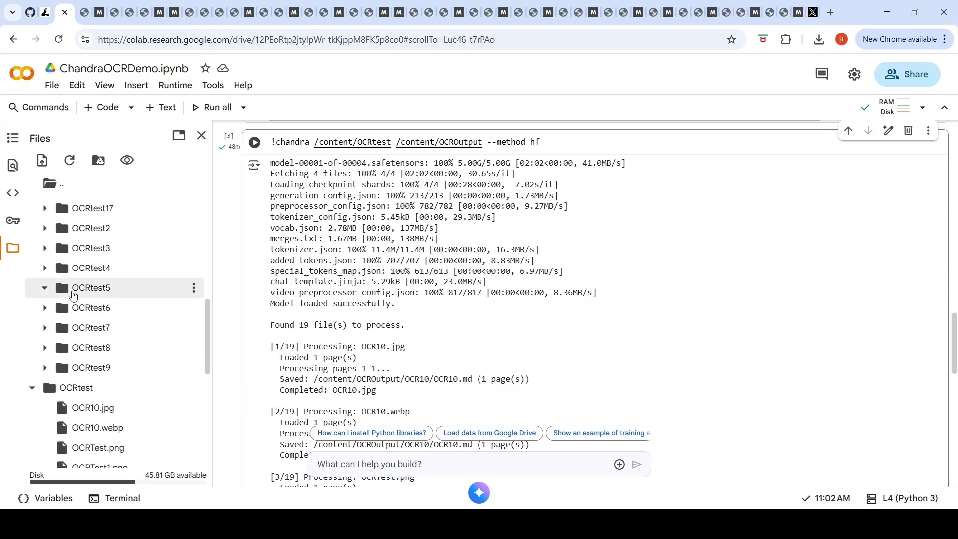
{"action": "left_click", "coordinate": [138, 290]}
{"action": "scroll", "coordinate": [138, 289], "scroll_direction": "up", "scroll_amount": 5}
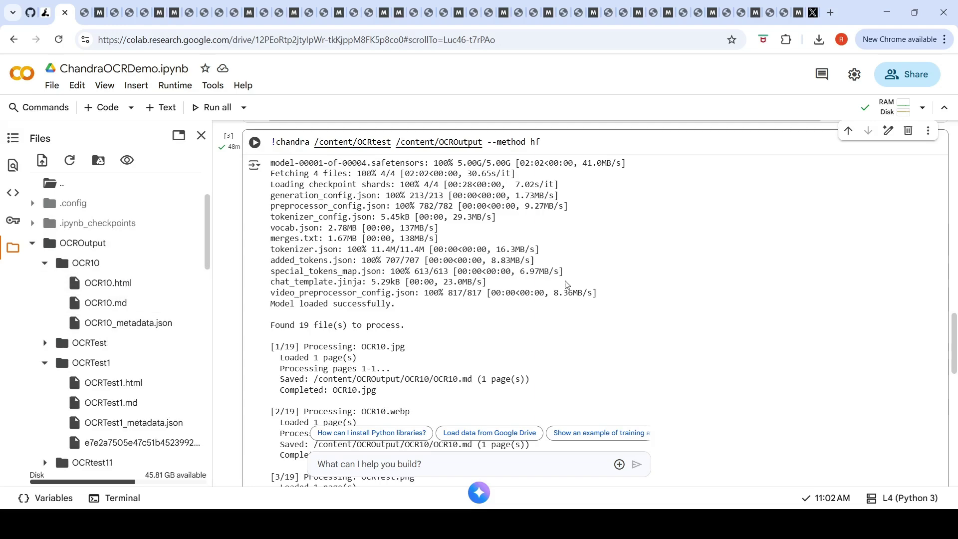
{"action": "scroll", "coordinate": [567, 285], "scroll_direction": "up", "scroll_amount": 10}
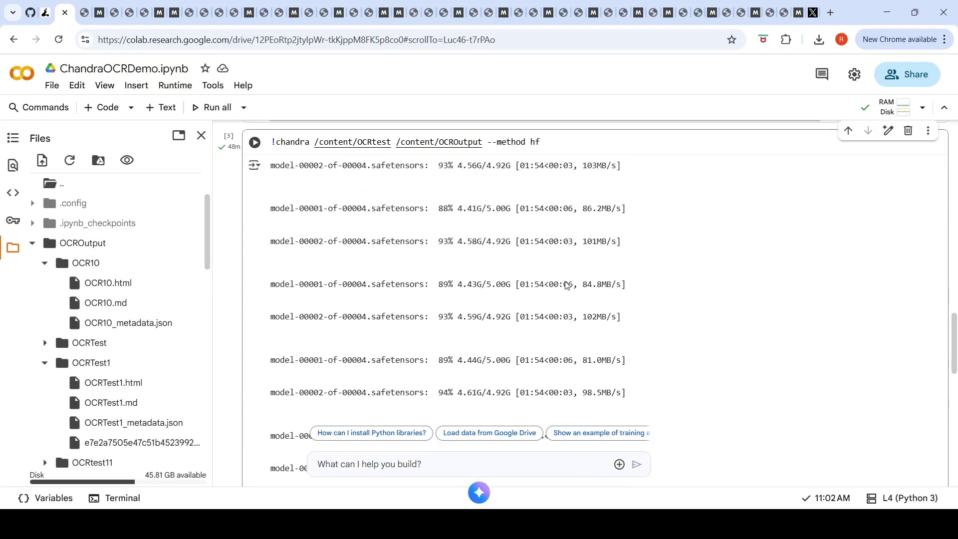
{"action": "scroll", "coordinate": [506, 337], "scroll_direction": "up", "scroll_amount": 10}
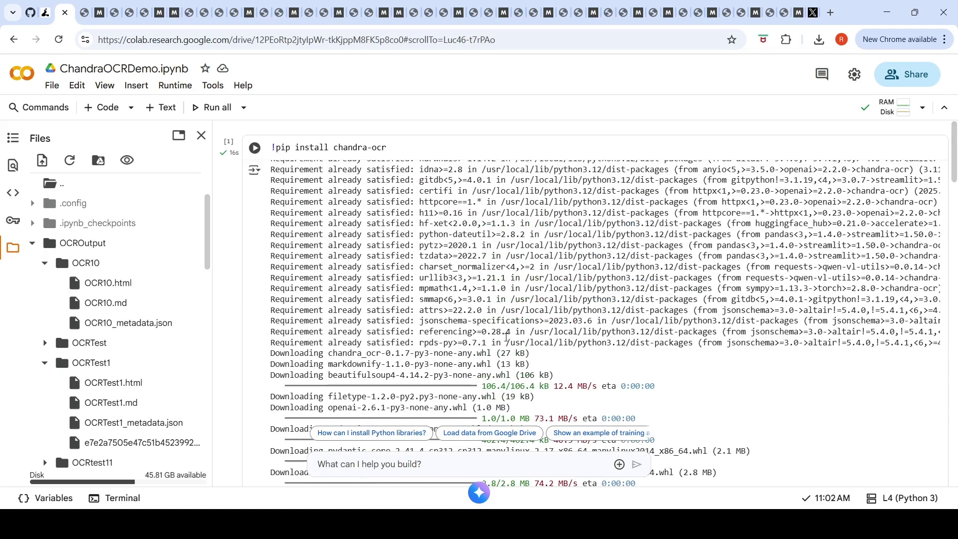
Flip between the balance-sheet markdown preview, OCRtest9.jpg and the OCR HTML outputs.
{"action": "left_click", "coordinate": [98, 14]}
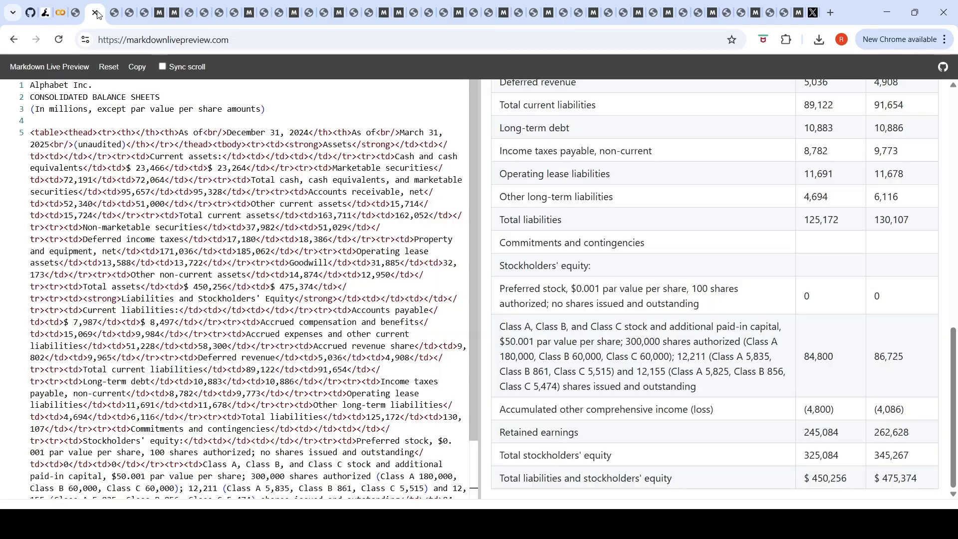
{"action": "left_click", "coordinate": [130, 20]}
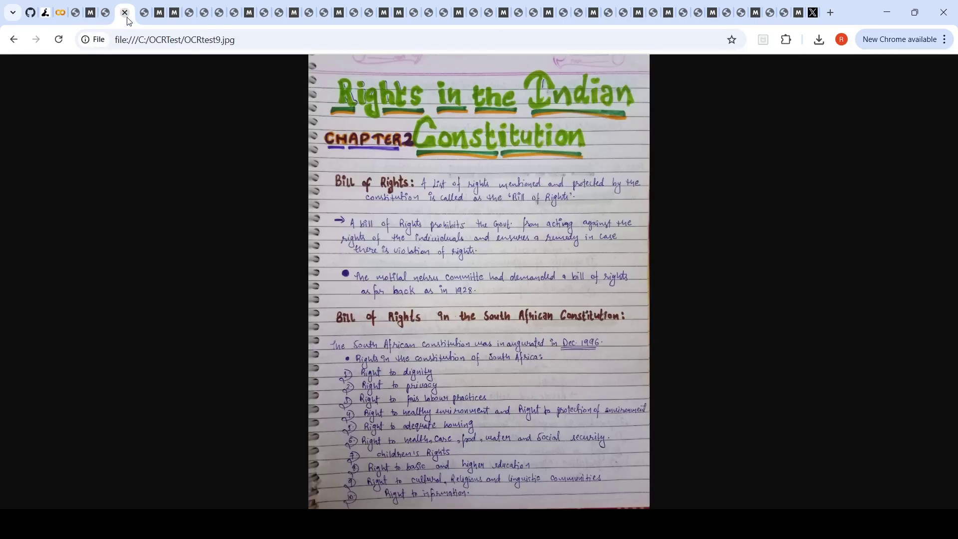
{"action": "left_click", "coordinate": [107, 14]}
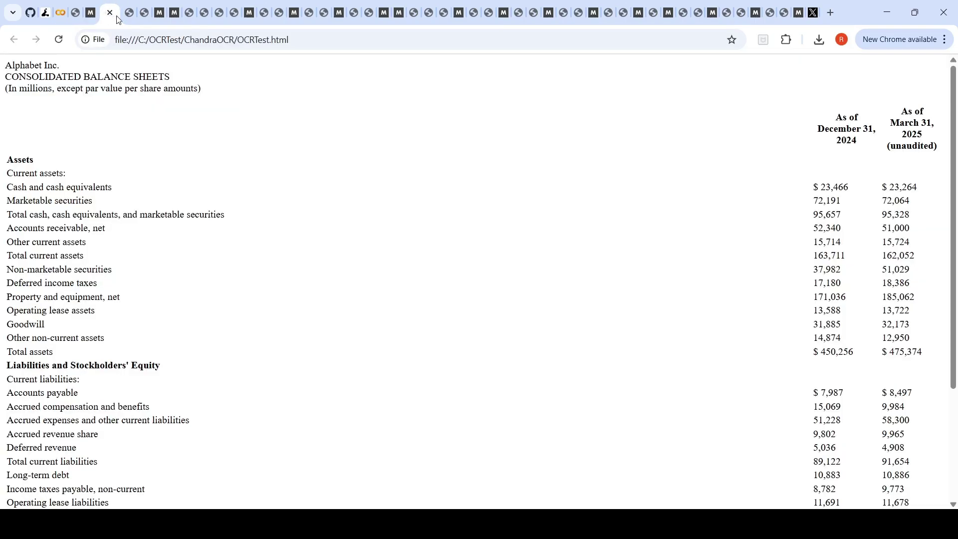
{"action": "left_click", "coordinate": [127, 20]}
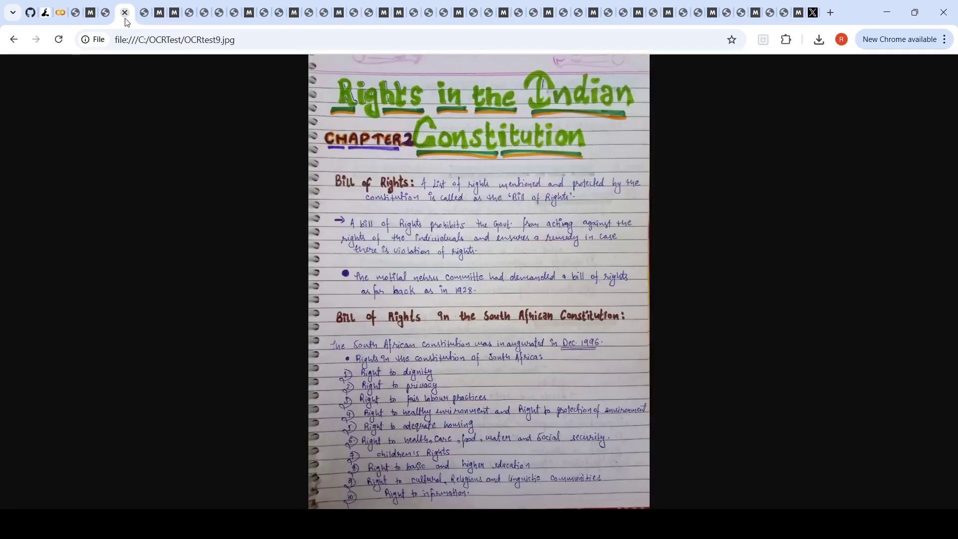
{"action": "left_click", "coordinate": [141, 19]}
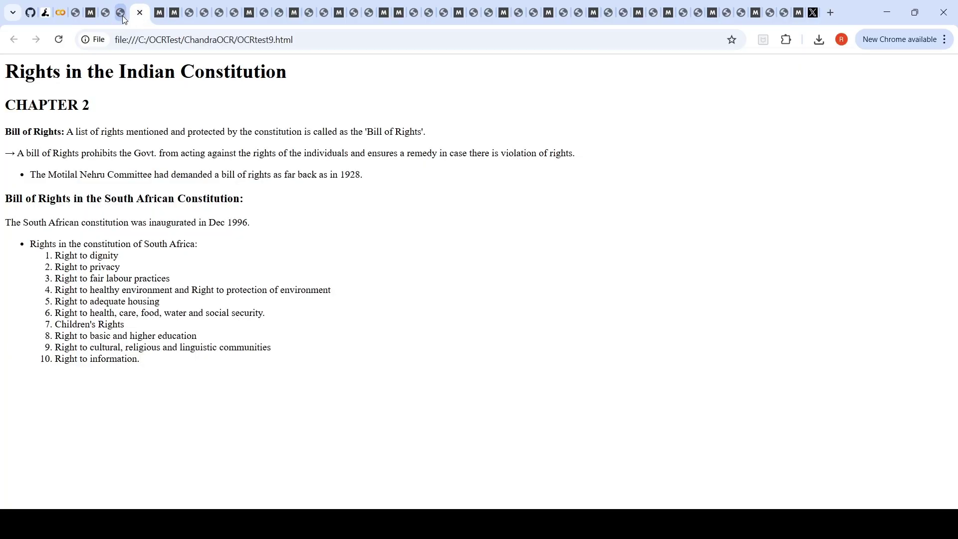
{"action": "left_click", "coordinate": [125, 17]}
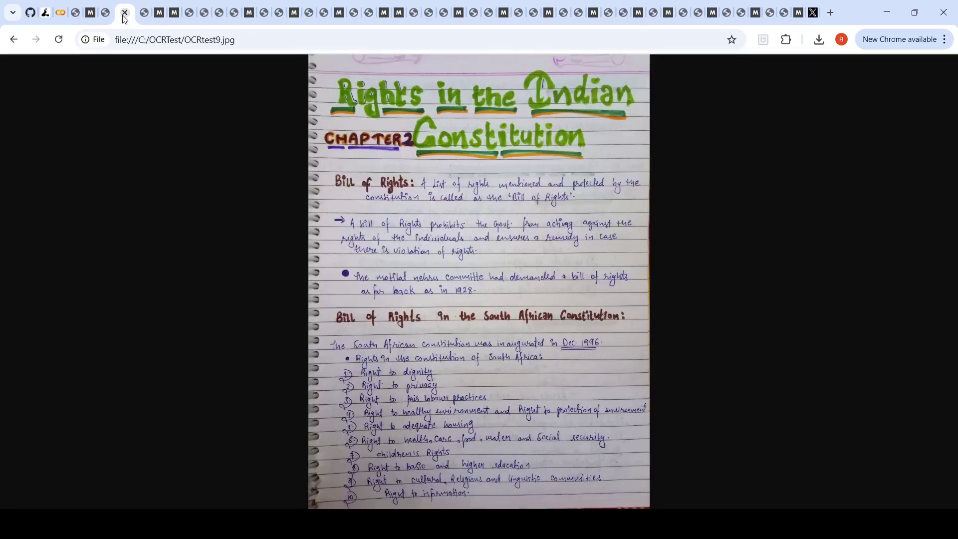
Open OCRTest.png from the C:\OCRTest folder listing and compare it with the rendered markdown table.
{"action": "left_click", "coordinate": [76, 13]}
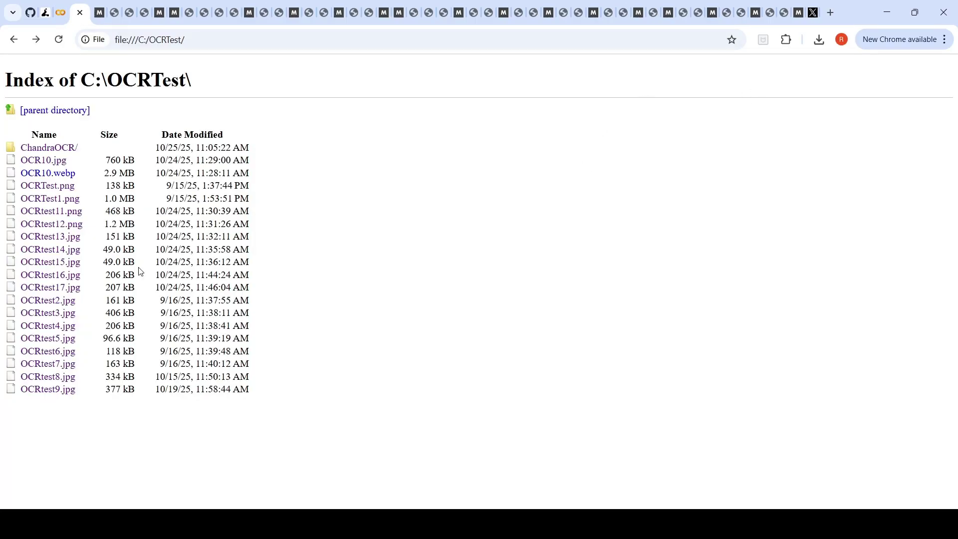
{"action": "left_click", "coordinate": [53, 189]}
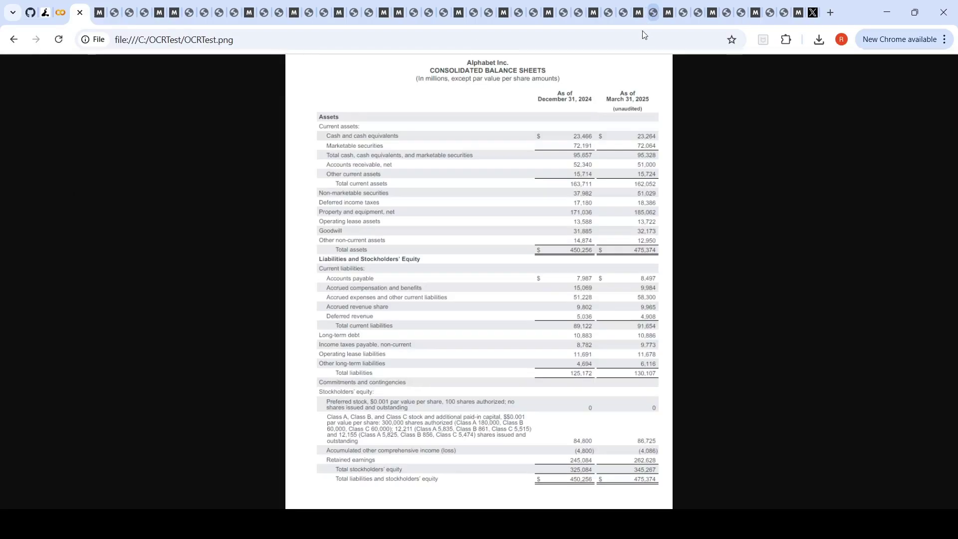
{"action": "left_click", "coordinate": [101, 17]}
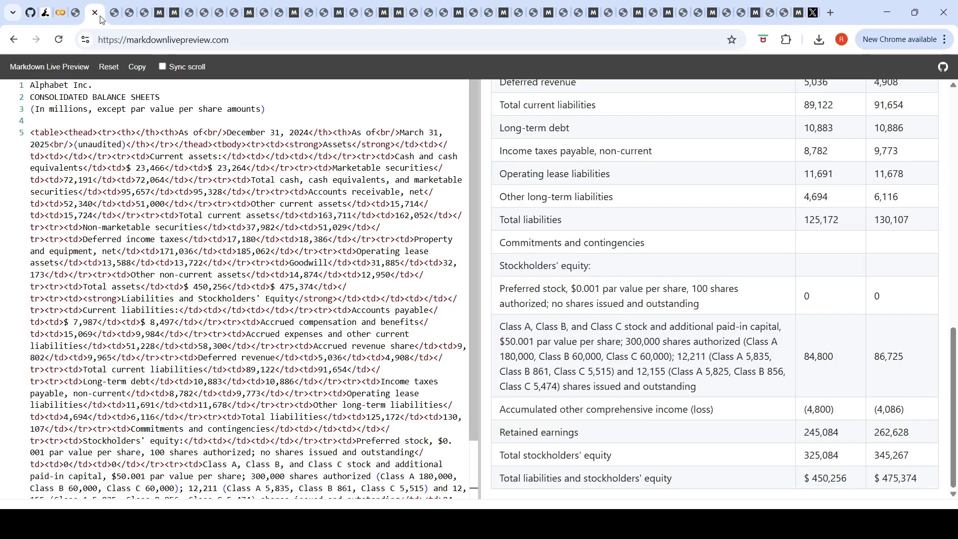
{"action": "left_click", "coordinate": [75, 14]}
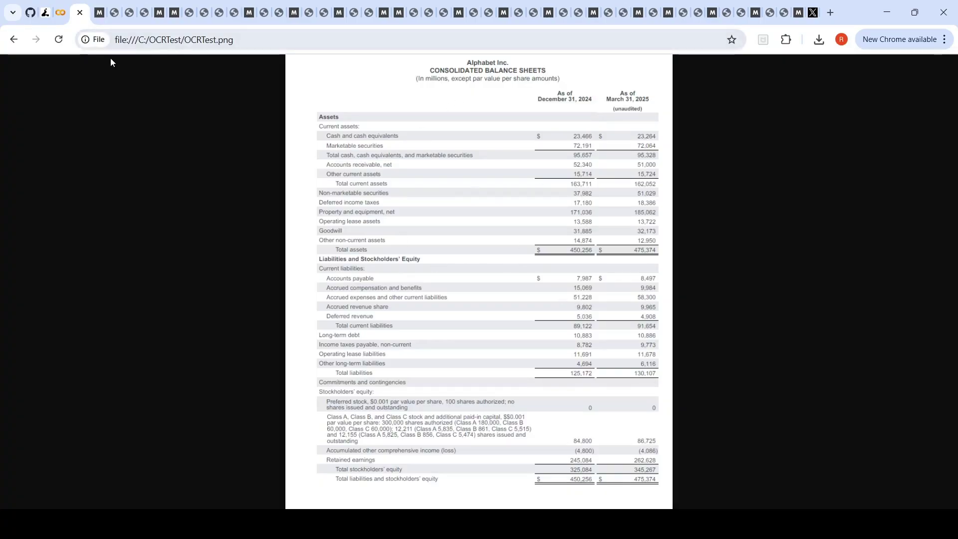
Scroll through the rendered markdown balance-sheet table and check it against the source image.
{"action": "left_click", "coordinate": [99, 12]}
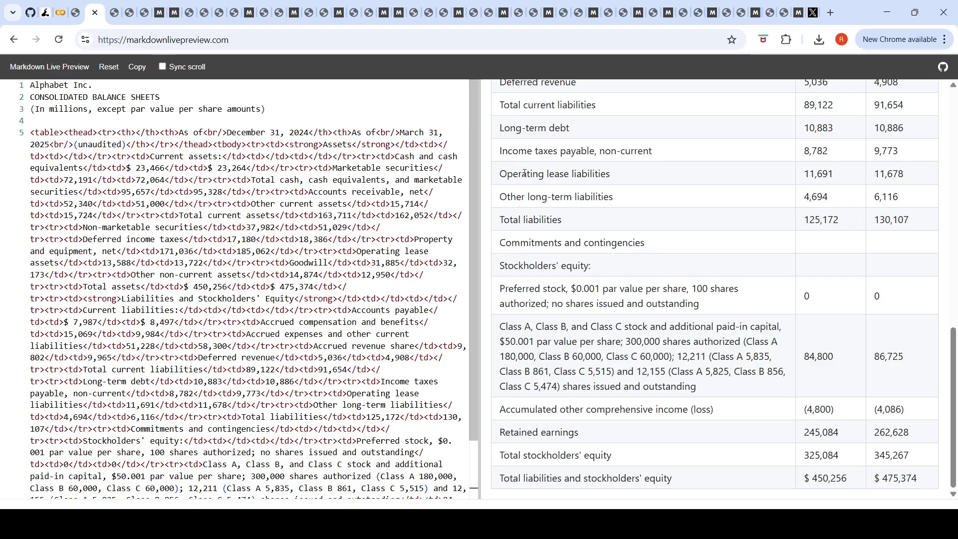
{"action": "scroll", "coordinate": [641, 269], "scroll_direction": "up", "scroll_amount": 12}
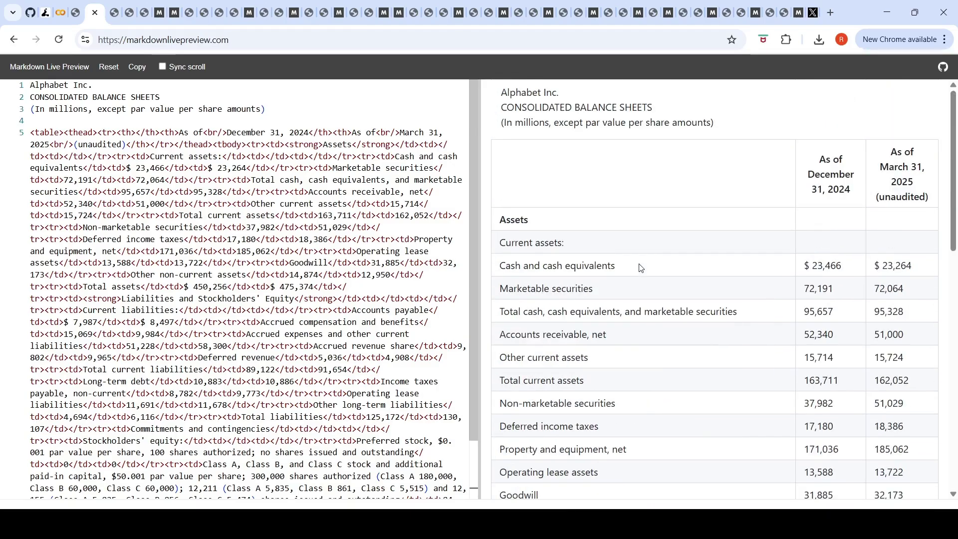
{"action": "scroll", "coordinate": [641, 268], "scroll_direction": "down", "scroll_amount": 1}
{"action": "scroll", "coordinate": [641, 268], "scroll_direction": "down", "scroll_amount": 3}
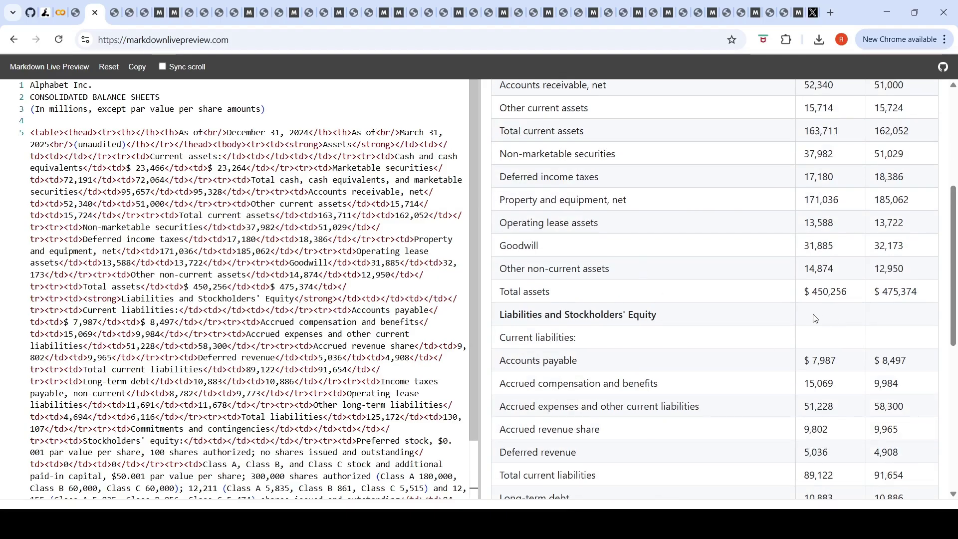
{"action": "scroll", "coordinate": [816, 318], "scroll_direction": "down", "scroll_amount": 3}
{"action": "scroll", "coordinate": [814, 315], "scroll_direction": "up", "scroll_amount": 3}
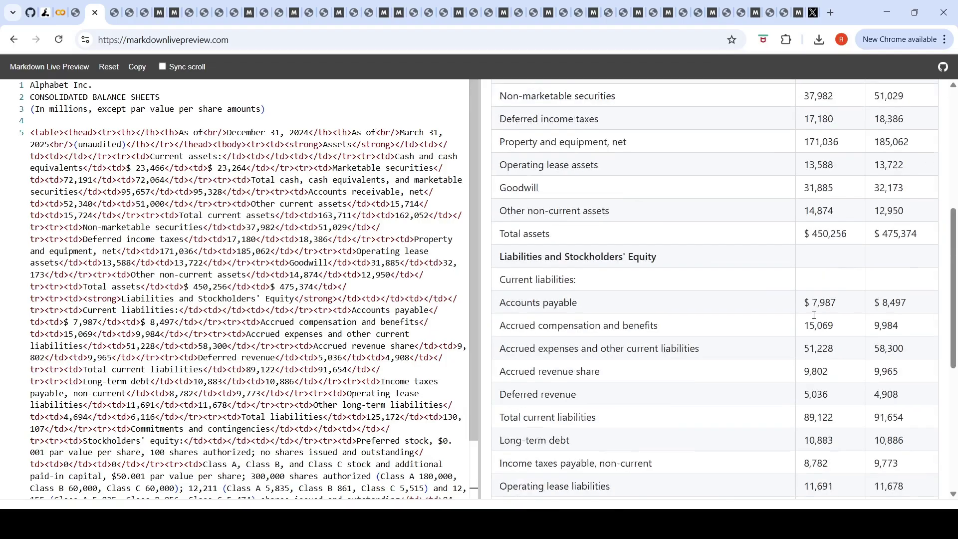
{"action": "scroll", "coordinate": [815, 317], "scroll_direction": "down", "scroll_amount": 6}
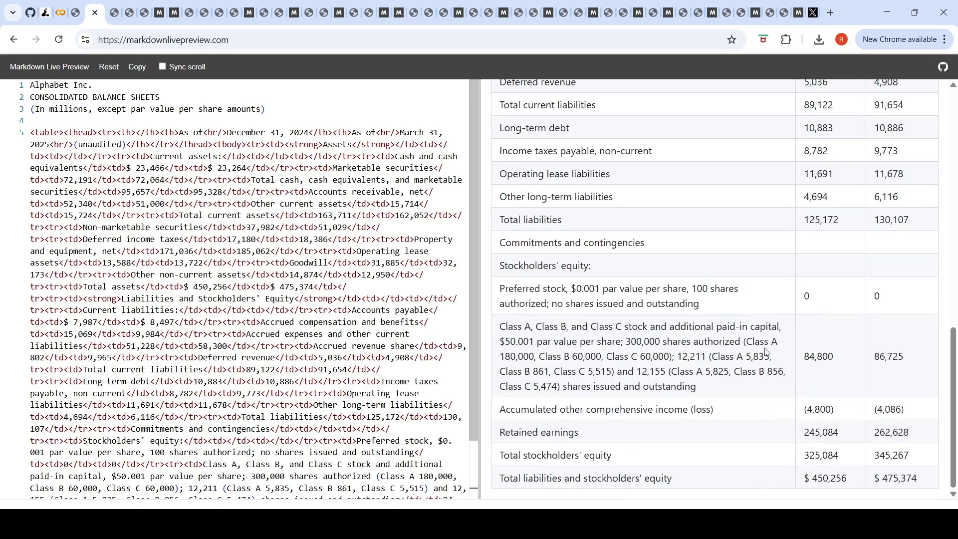
{"action": "left_click", "coordinate": [76, 12]}
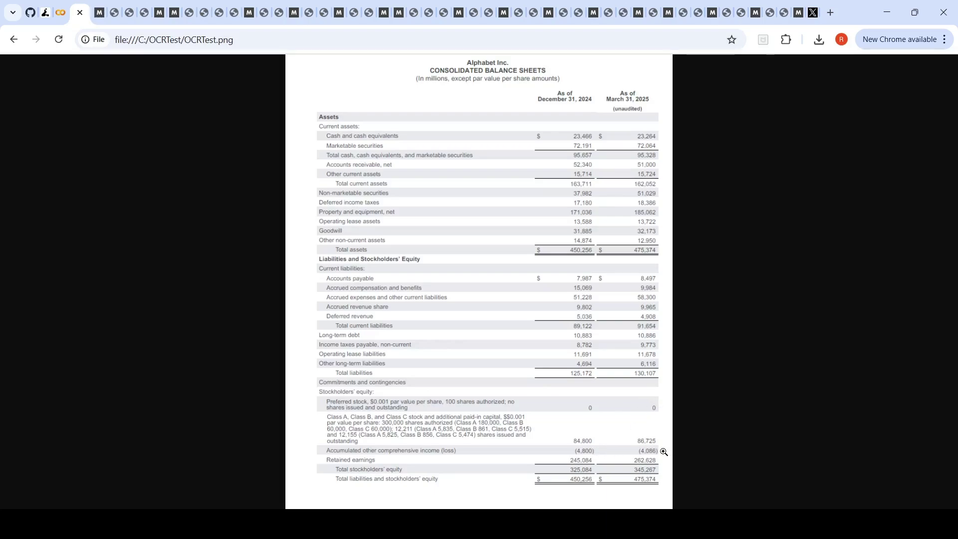
Compare the markdown table and OCR HTML output once more, ending on the OCRTest.png source.
{"action": "left_click", "coordinate": [99, 13]}
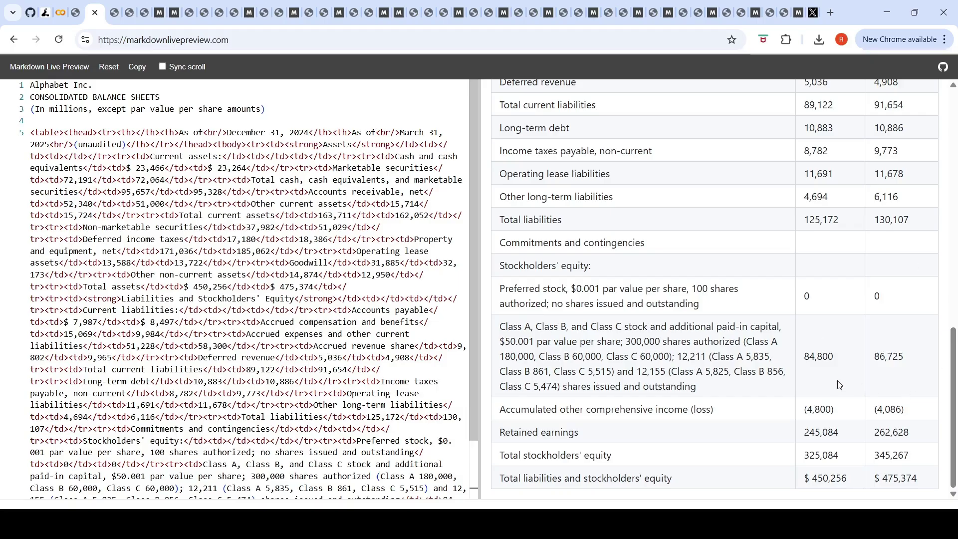
{"action": "left_click", "coordinate": [76, 14]}
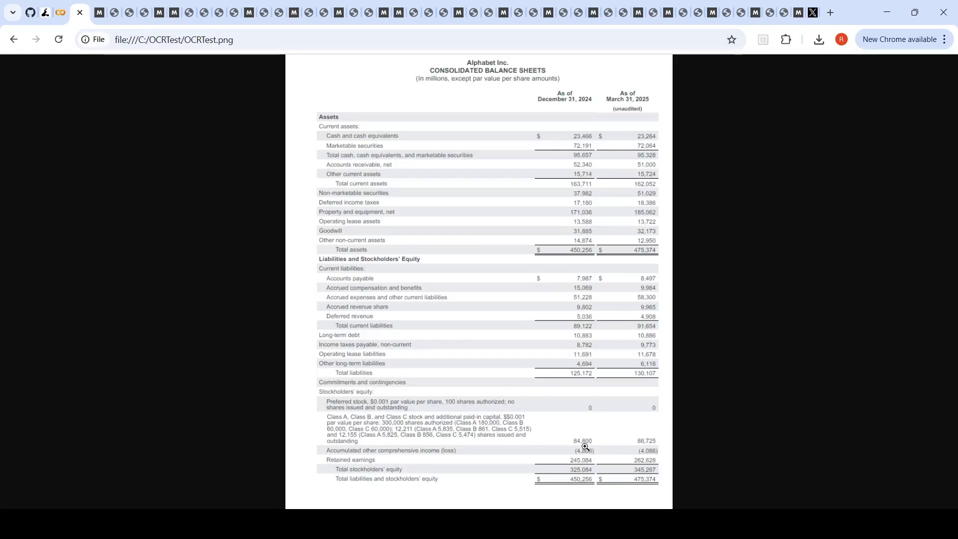
{"action": "left_click", "coordinate": [99, 13]}
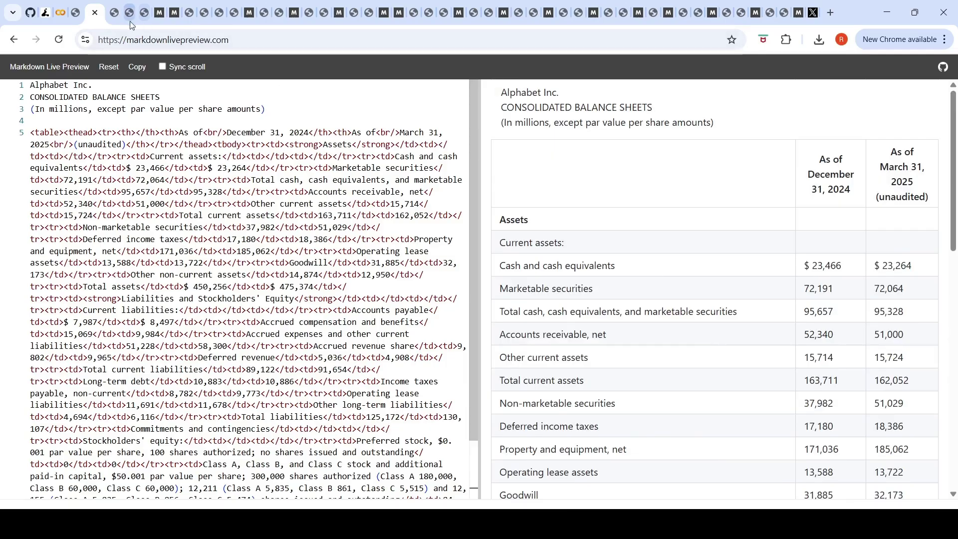
{"action": "left_click", "coordinate": [114, 12]}
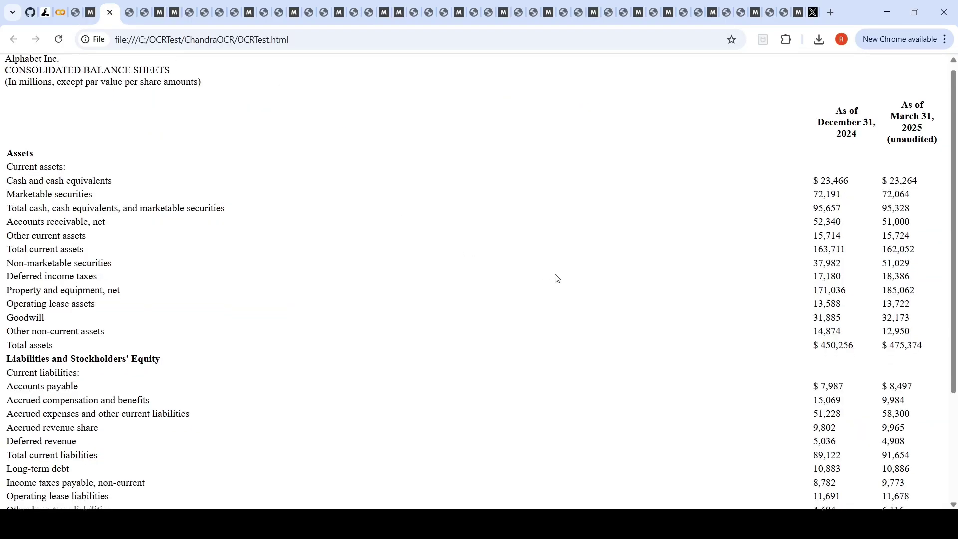
{"action": "scroll", "coordinate": [557, 279], "scroll_direction": "down", "scroll_amount": 3}
{"action": "scroll", "coordinate": [557, 279], "scroll_direction": "up", "scroll_amount": 3}
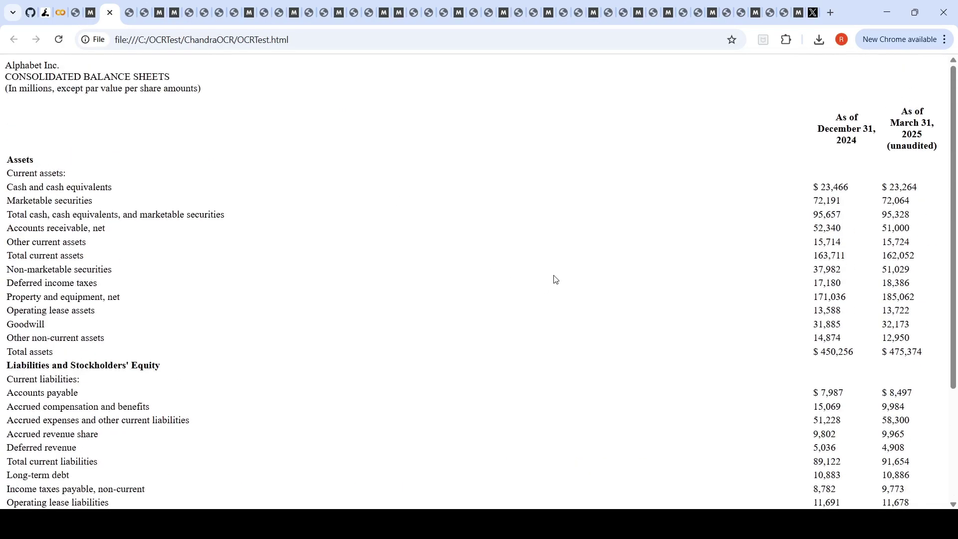
{"action": "left_click", "coordinate": [75, 13]}
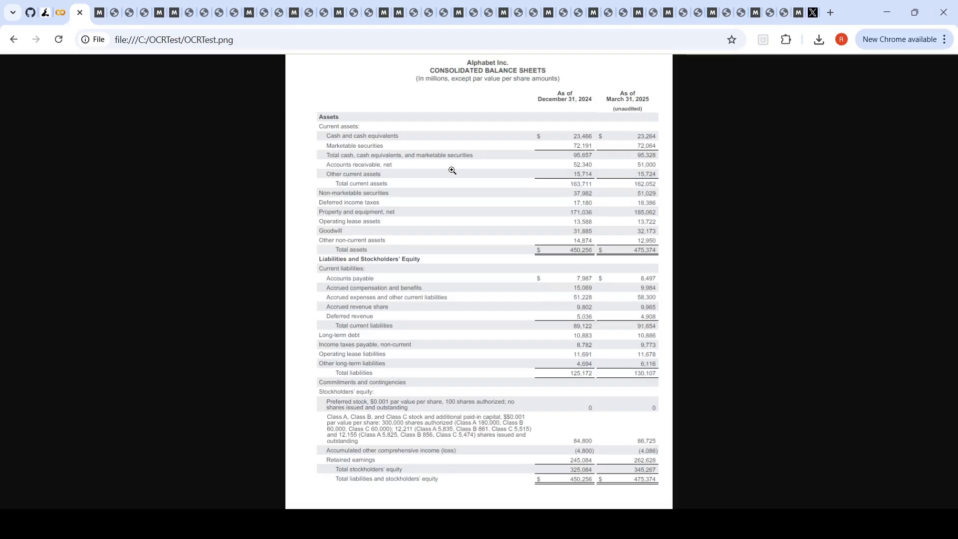
Compare the OCRtest9 handwritten Indian Constitution notes with their markdown preview and HTML output.
{"action": "left_click", "coordinate": [126, 18]}
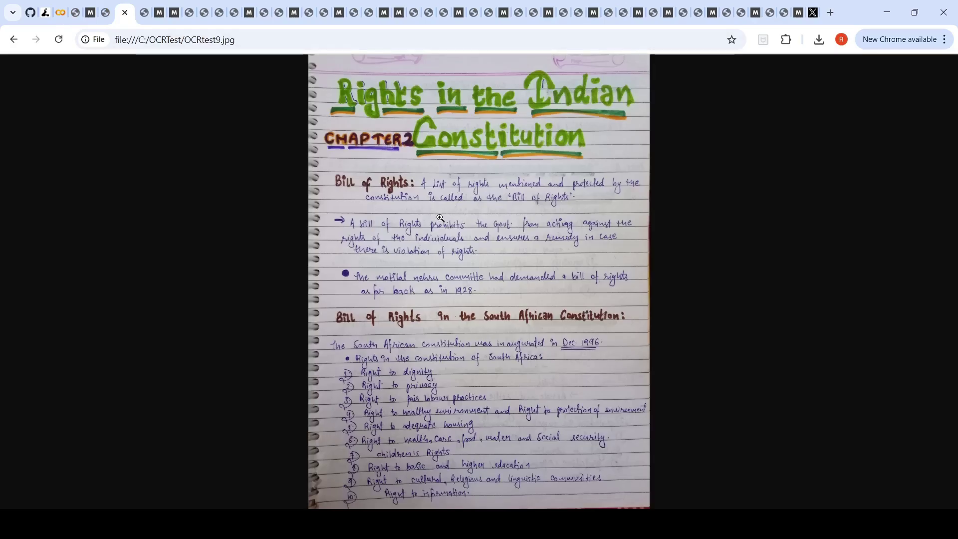
{"action": "left_click", "coordinate": [150, 15]}
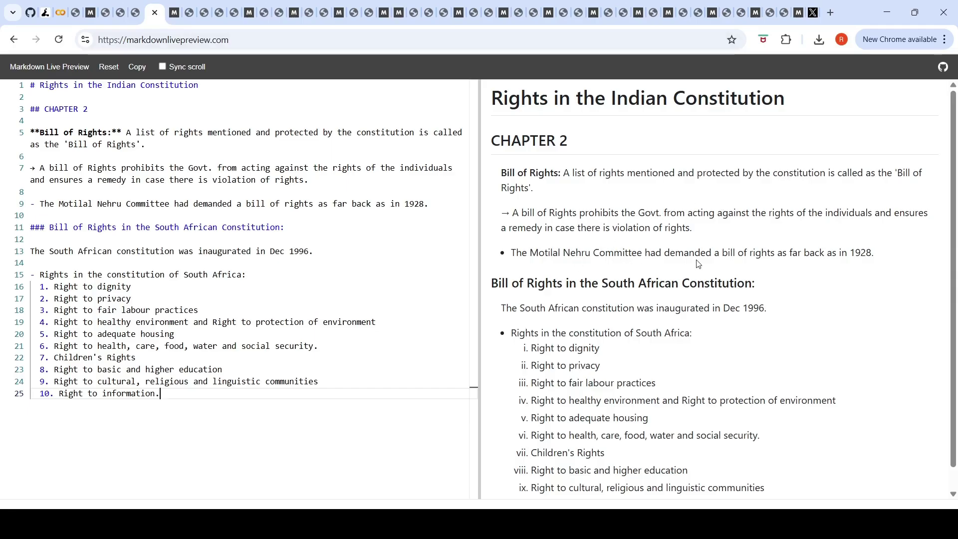
{"action": "scroll", "coordinate": [839, 291], "scroll_direction": "down", "scroll_amount": 1}
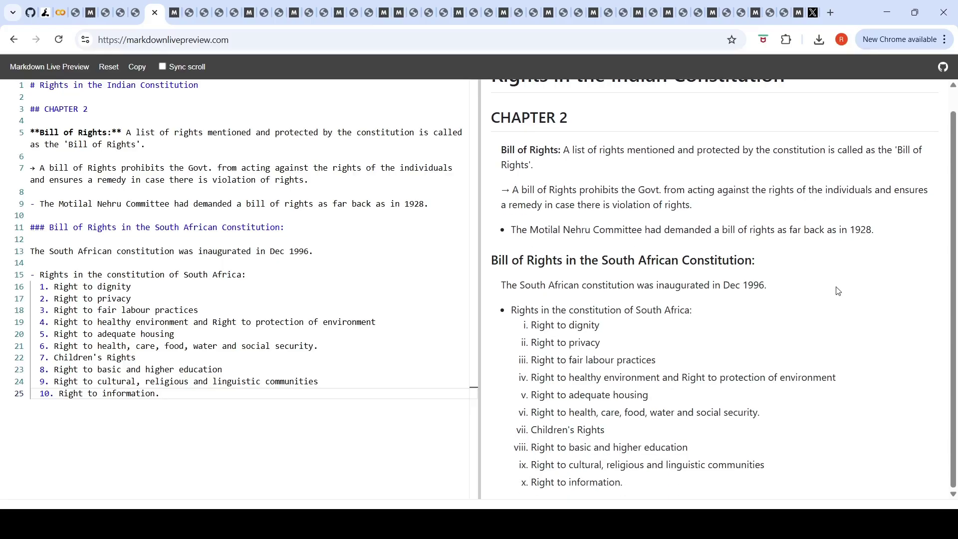
{"action": "left_click", "coordinate": [131, 14]}
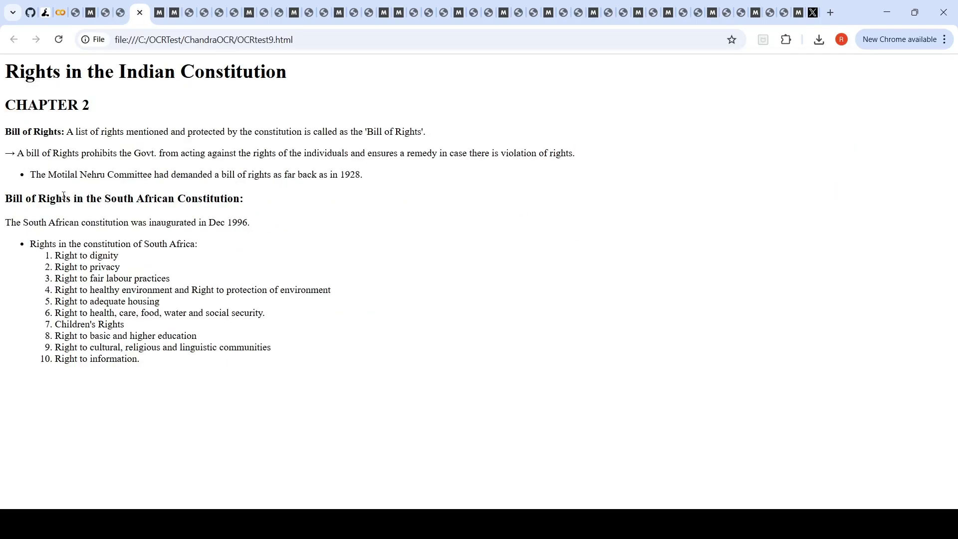
{"action": "left_click", "coordinate": [117, 14]}
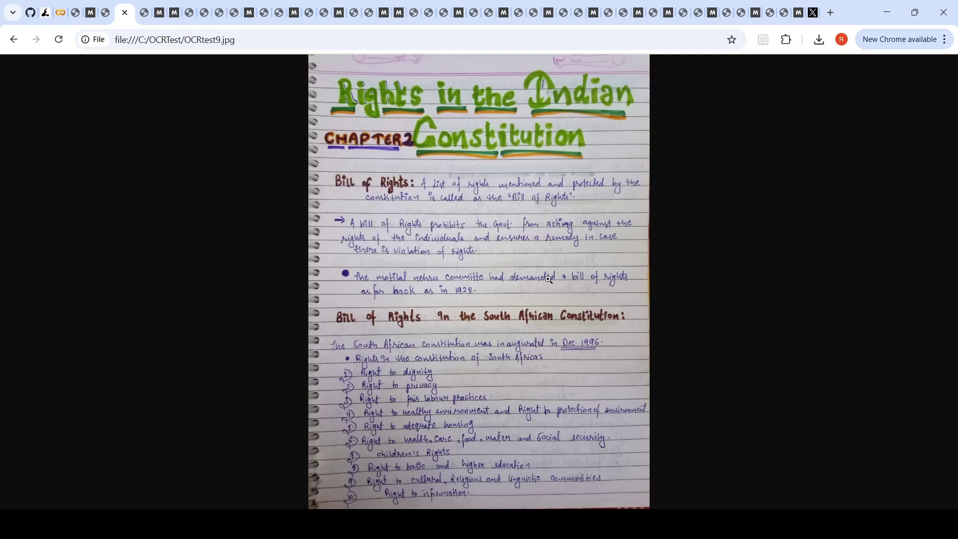
{"action": "left_click", "coordinate": [145, 14]}
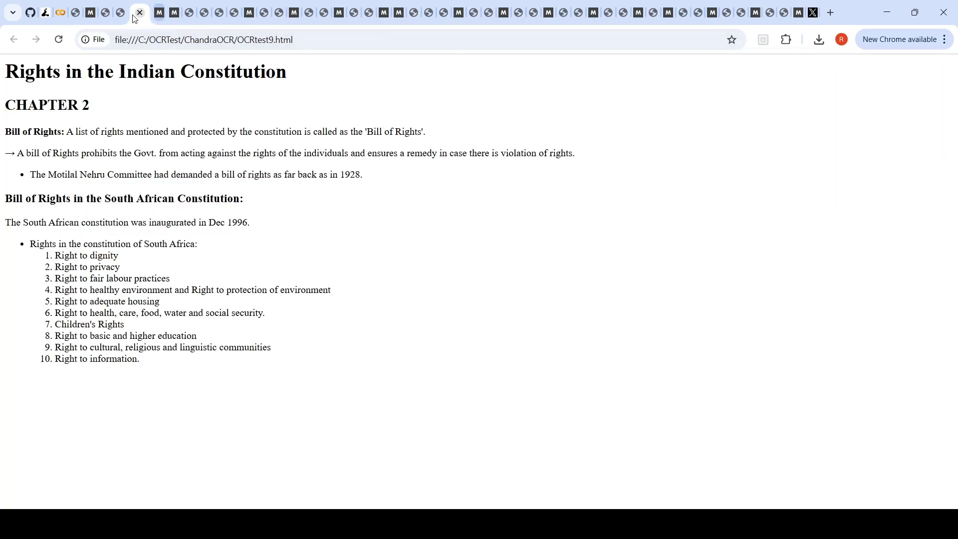
{"action": "left_click", "coordinate": [159, 18]}
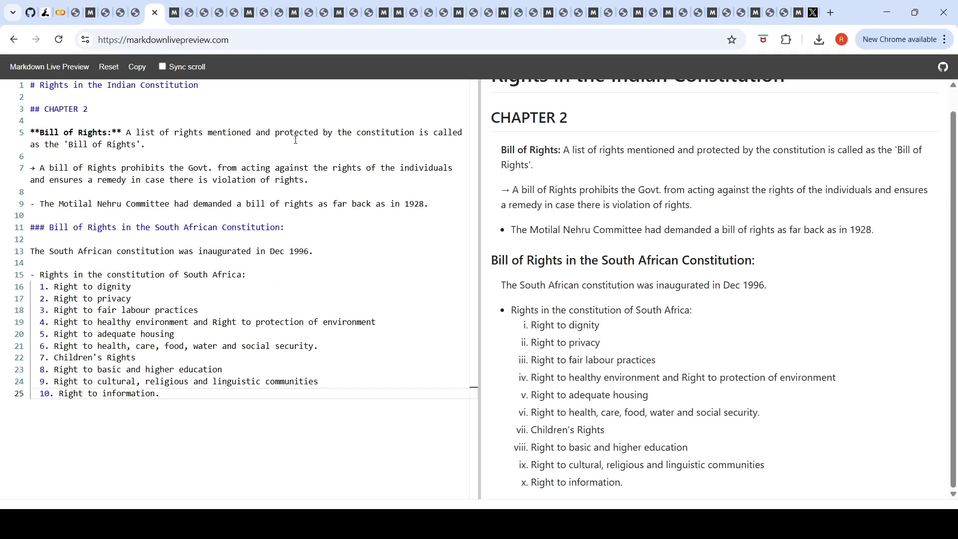
Open the OCRtest8 paper page image, its HTML output and its markdown preview.
{"action": "left_click", "coordinate": [188, 15]}
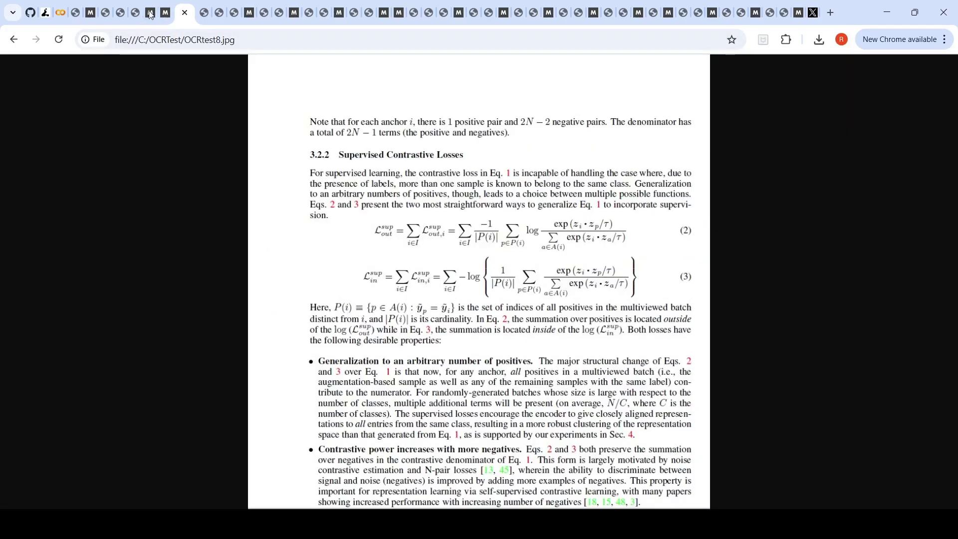
{"action": "left_click", "coordinate": [202, 13]}
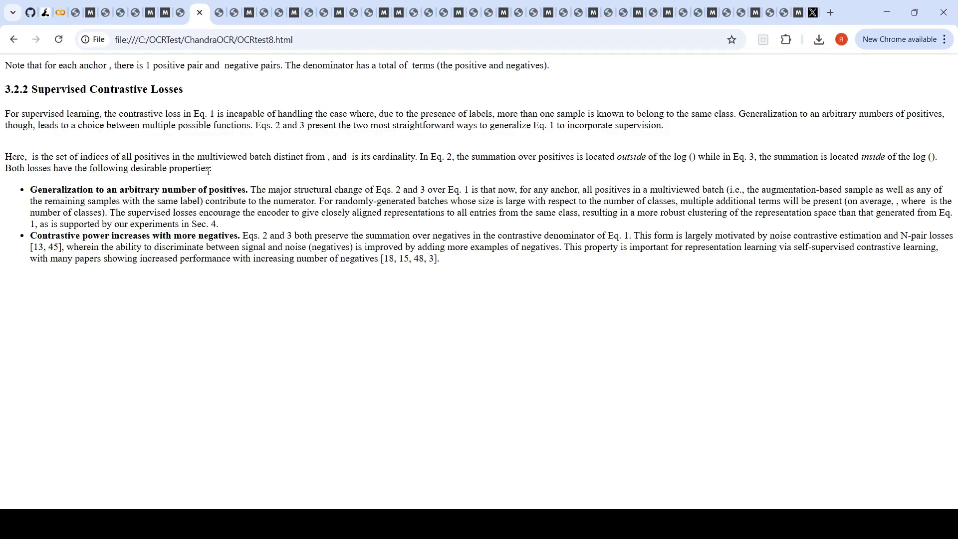
{"action": "left_click", "coordinate": [166, 15]}
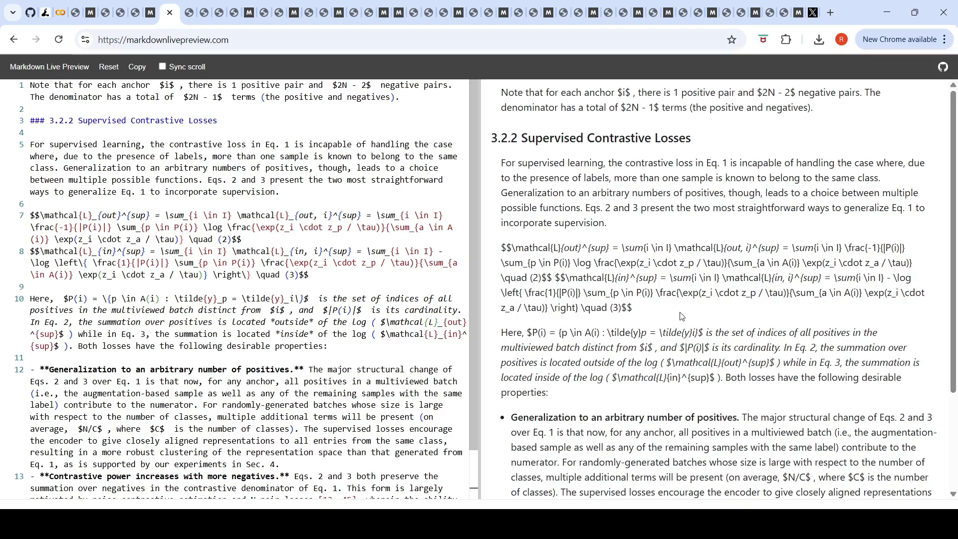
{"action": "scroll", "coordinate": [735, 249], "scroll_direction": "down", "scroll_amount": 2}
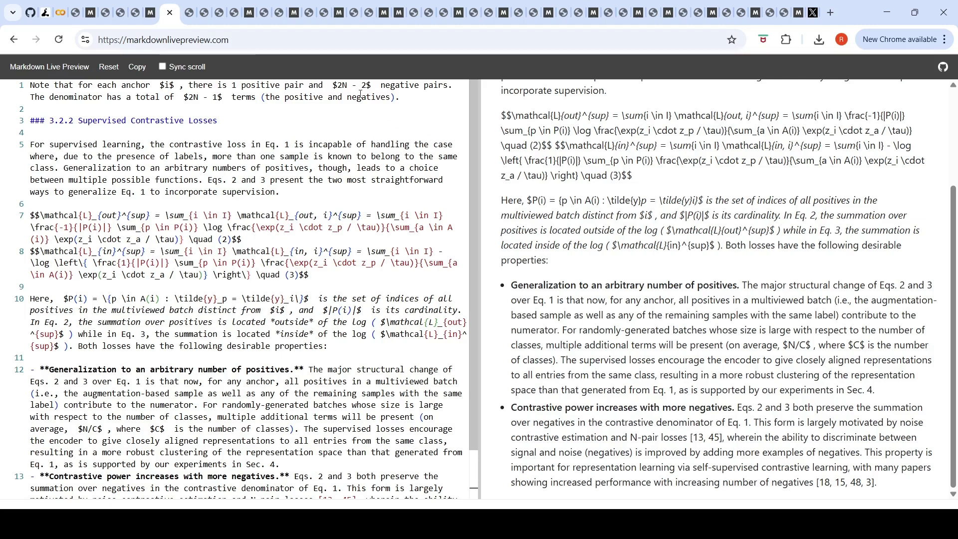
Check the markdown's raw LaTeX contrastive-loss equations against the OCRtest8 page image.
{"action": "left_click", "coordinate": [189, 15]}
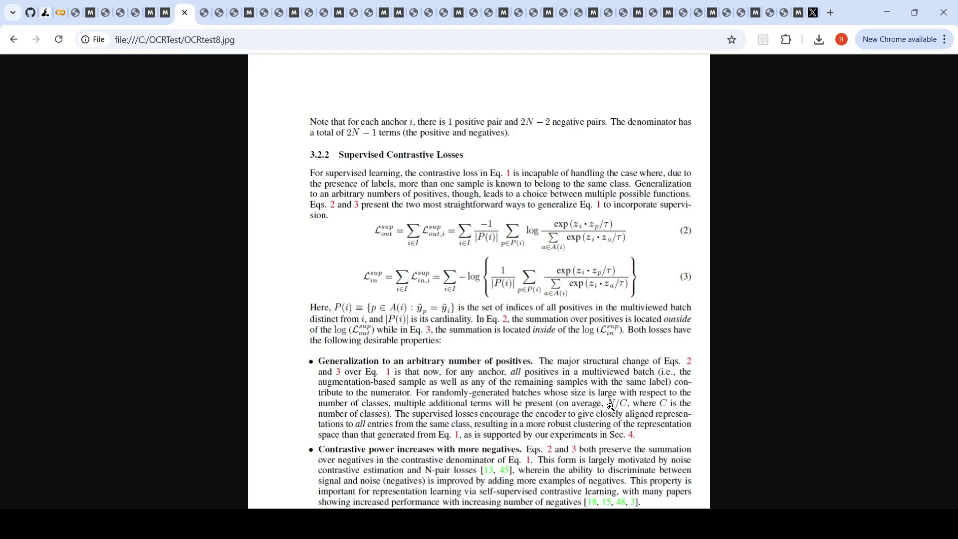
{"action": "left_click", "coordinate": [165, 14]}
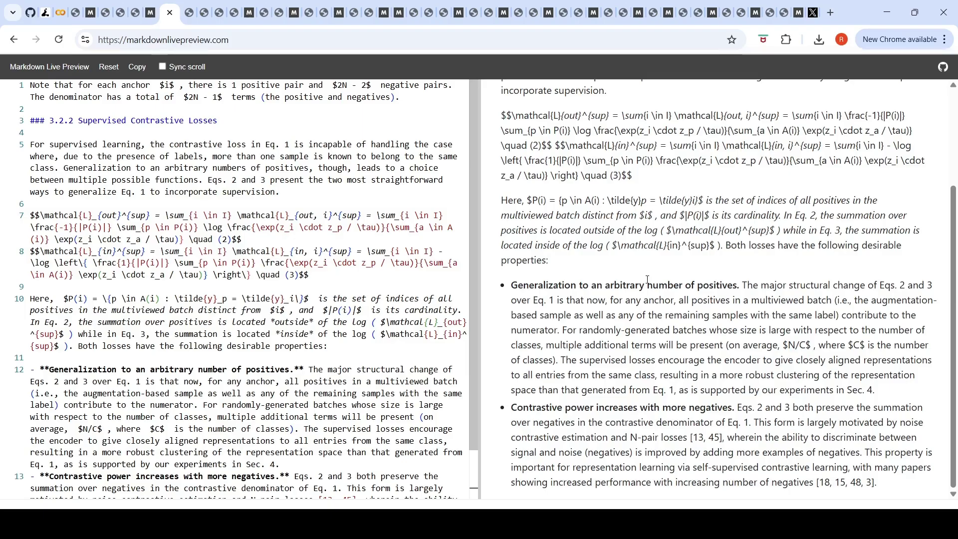
{"action": "scroll", "coordinate": [647, 276], "scroll_direction": "up", "scroll_amount": 4}
{"action": "scroll", "coordinate": [807, 343], "scroll_direction": "down", "scroll_amount": 4}
{"action": "scroll", "coordinate": [625, 178], "scroll_direction": "up", "scroll_amount": 3}
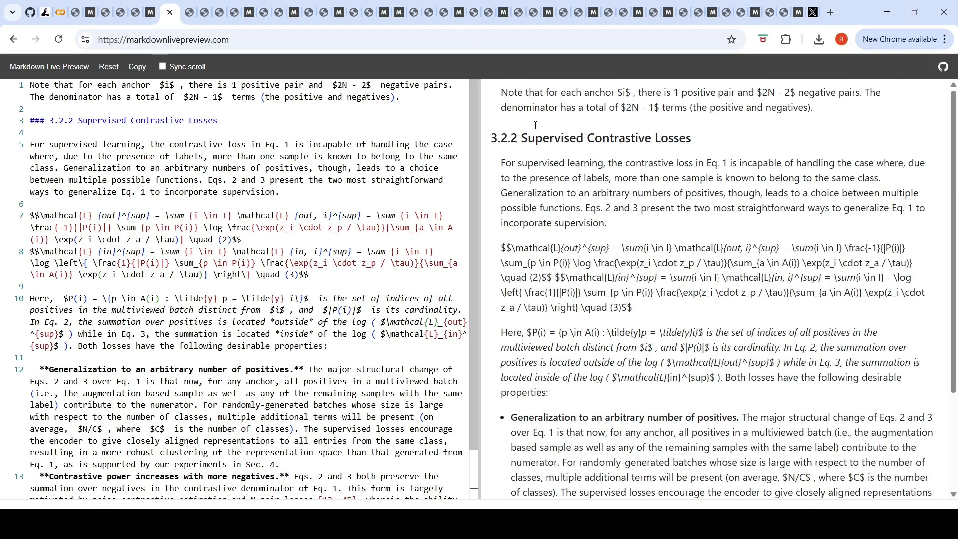
{"action": "left_click", "coordinate": [189, 15]}
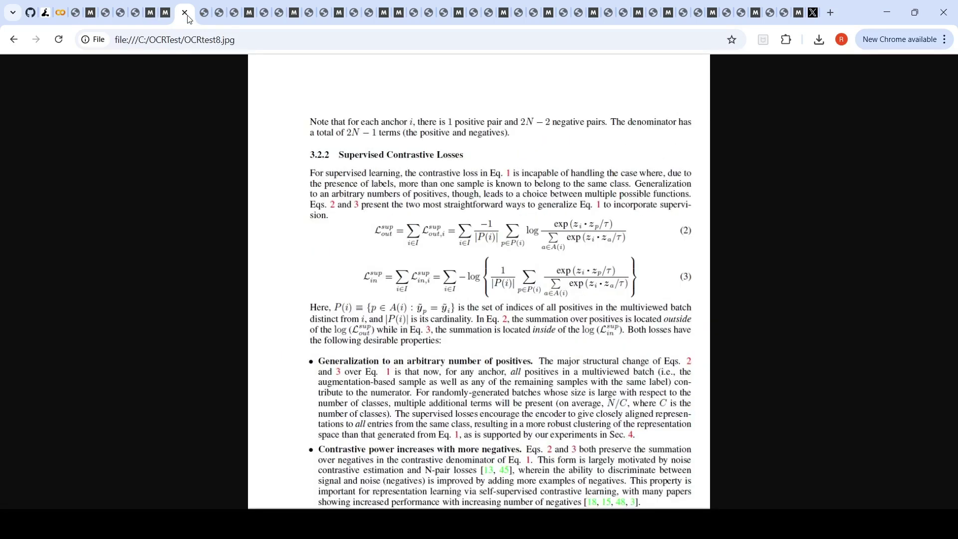
Compare the OCRtest7 supplement article image with its markdown preview and rendered HTML output.
{"action": "left_click", "coordinate": [219, 15]}
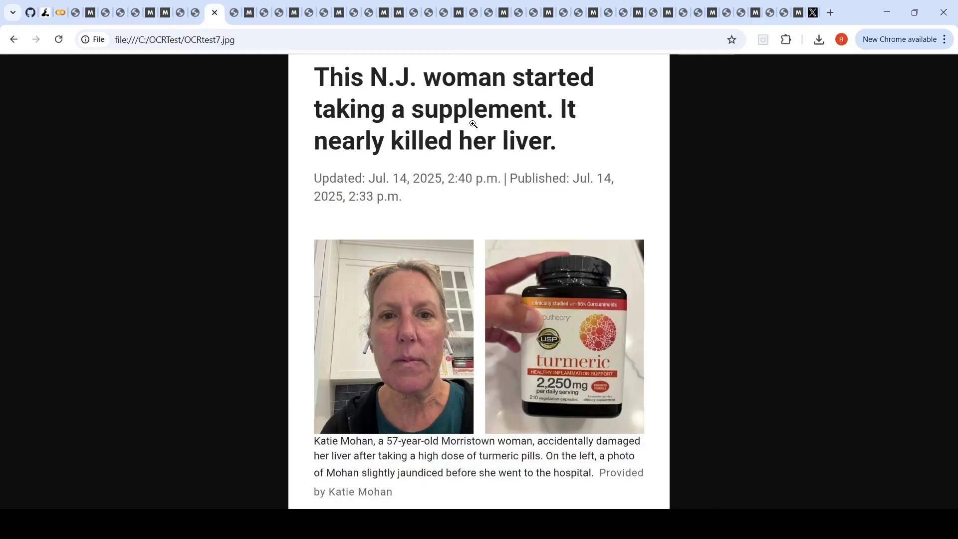
{"action": "left_click", "coordinate": [248, 15]}
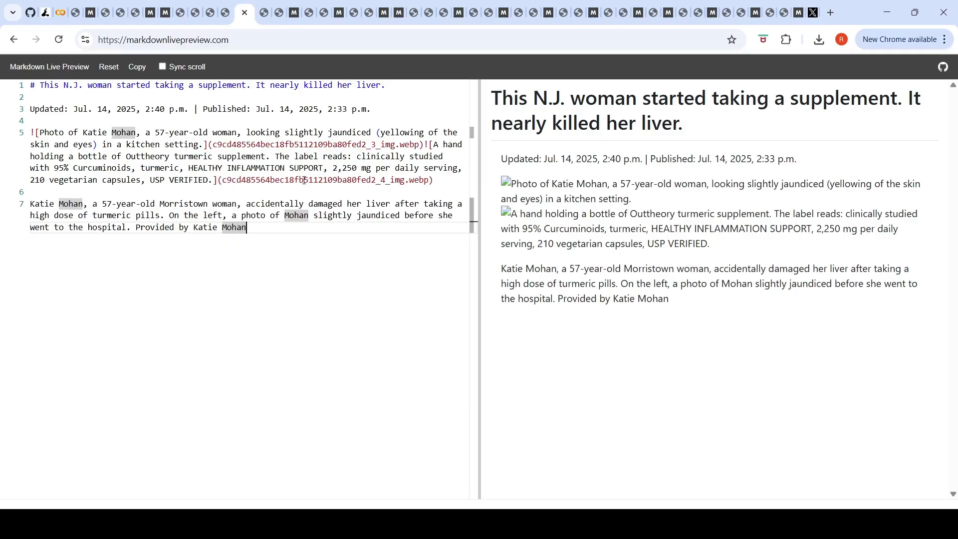
{"action": "left_click", "coordinate": [230, 19]}
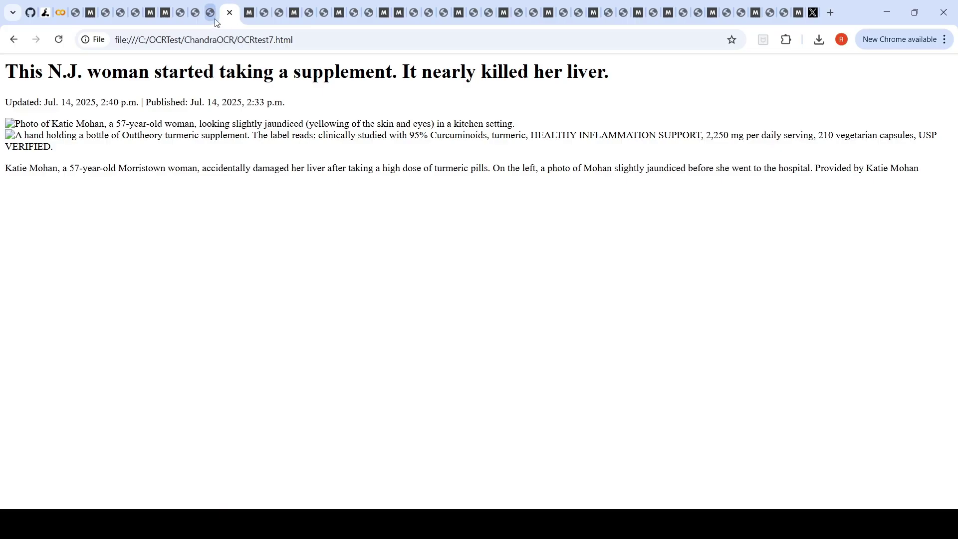
{"action": "left_click", "coordinate": [216, 22]}
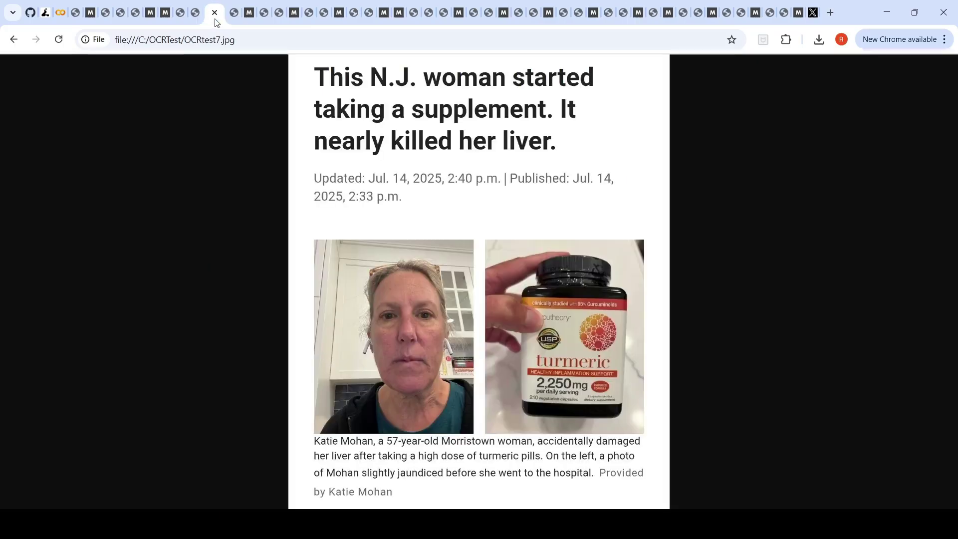
{"action": "left_click", "coordinate": [249, 19]}
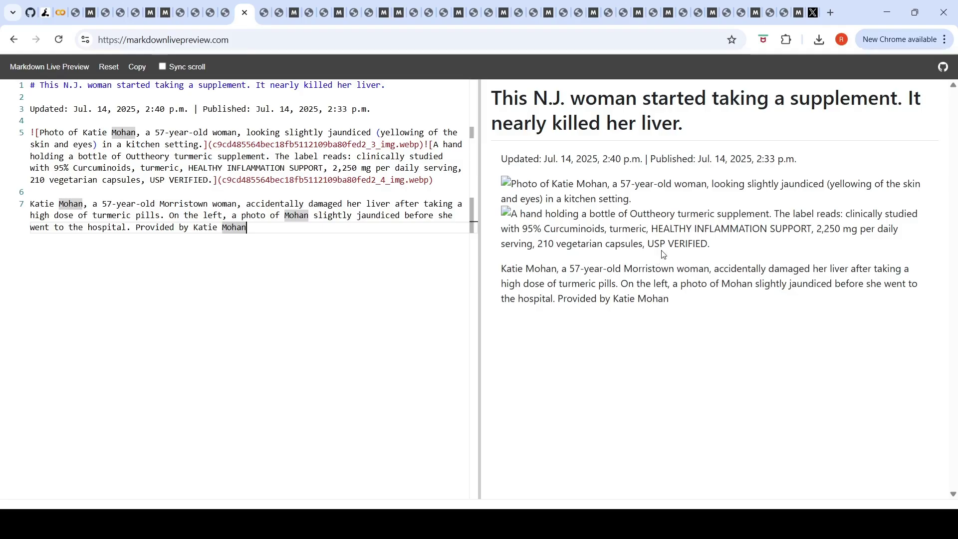
Check the OCRtest6 obesity-drug infographic's markdown preview, including lower article snippets, against its source image.
{"action": "left_click", "coordinate": [264, 14]}
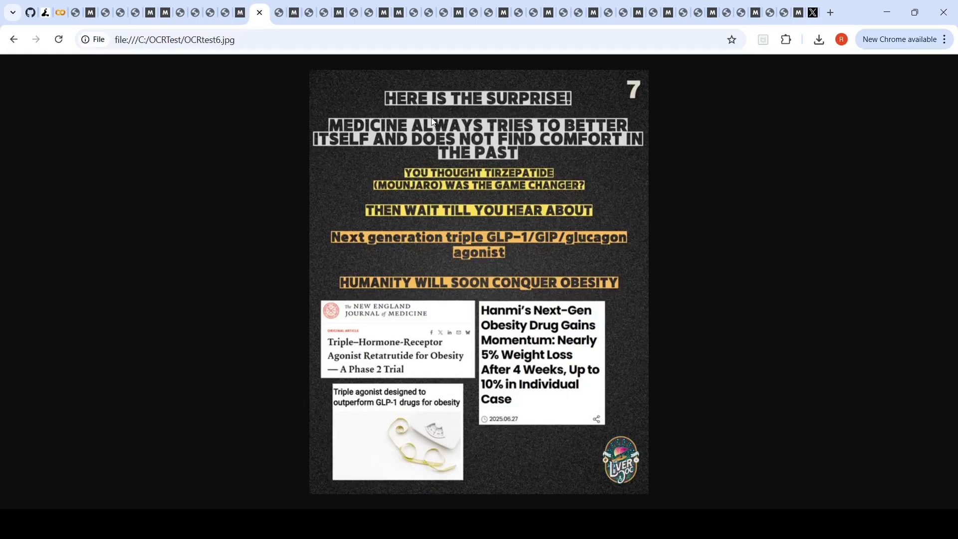
{"action": "left_click", "coordinate": [296, 11]}
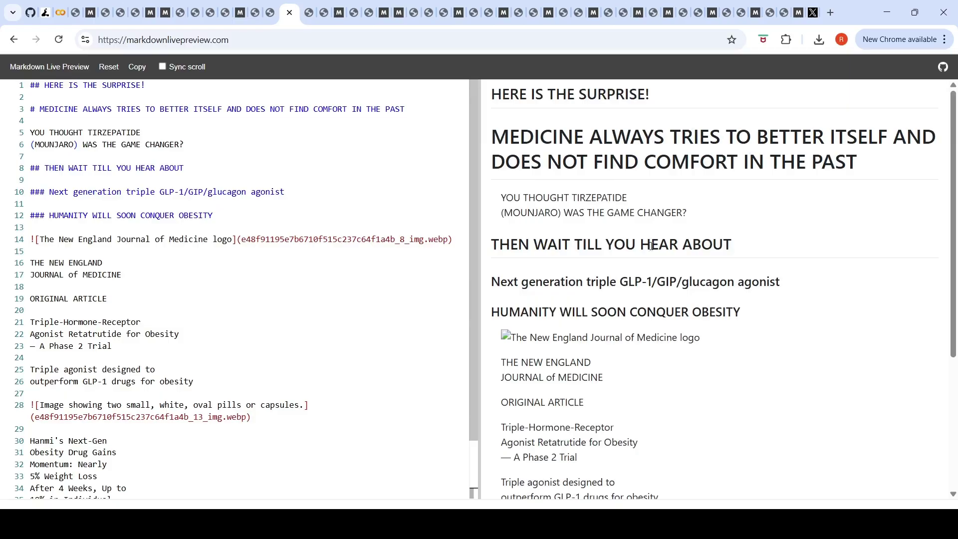
{"action": "scroll", "coordinate": [659, 263], "scroll_direction": "down", "scroll_amount": 3}
{"action": "scroll", "coordinate": [666, 268], "scroll_direction": "down", "scroll_amount": 2}
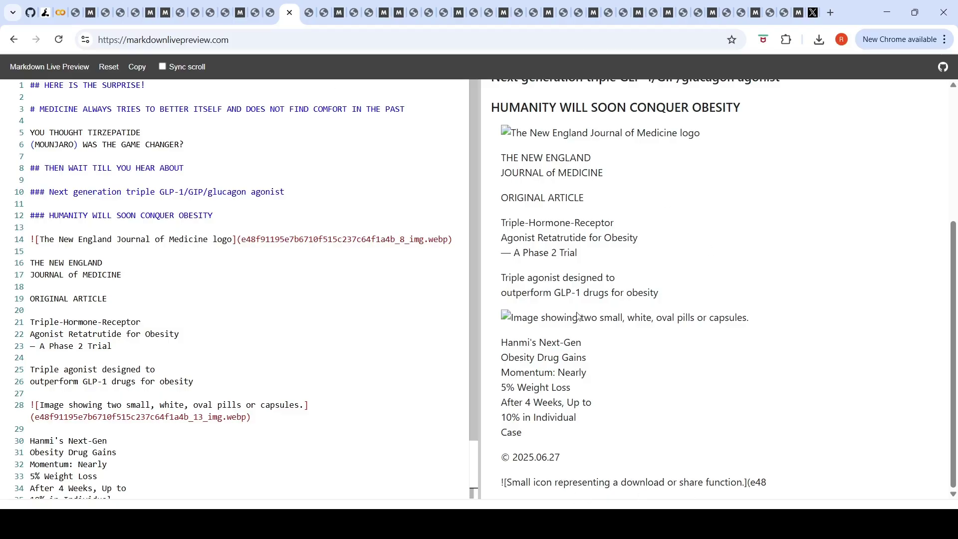
{"action": "left_click", "coordinate": [256, 15]}
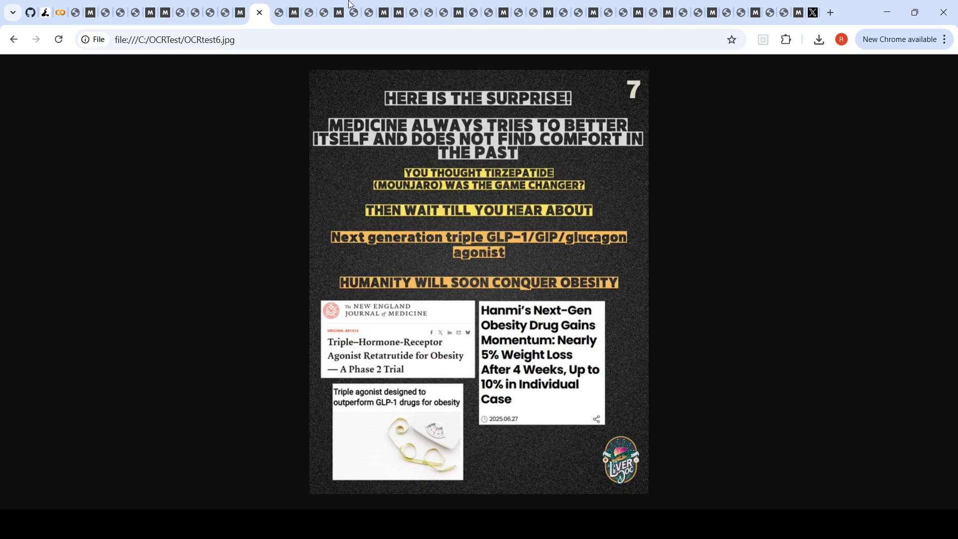
{"action": "left_click", "coordinate": [294, 13]}
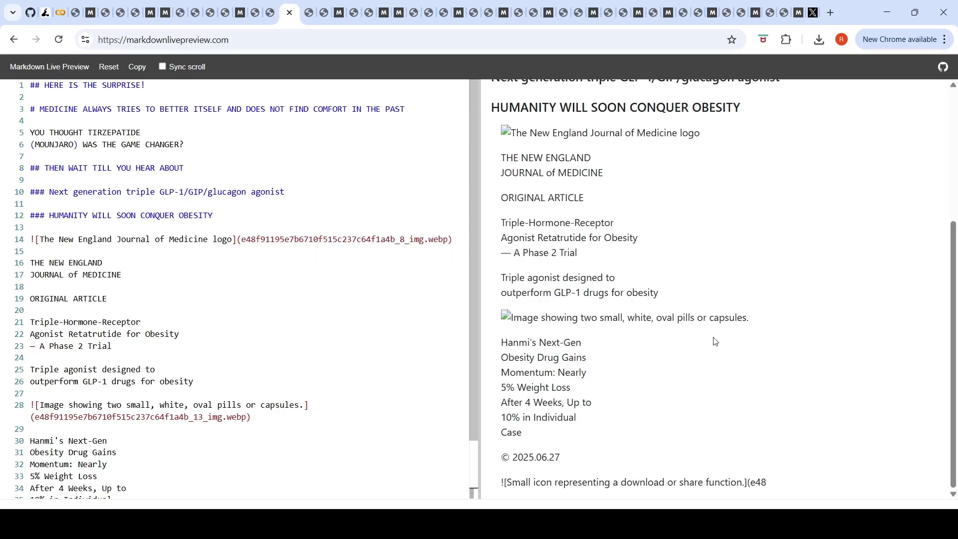
{"action": "scroll", "coordinate": [716, 342], "scroll_direction": "up", "scroll_amount": 1}
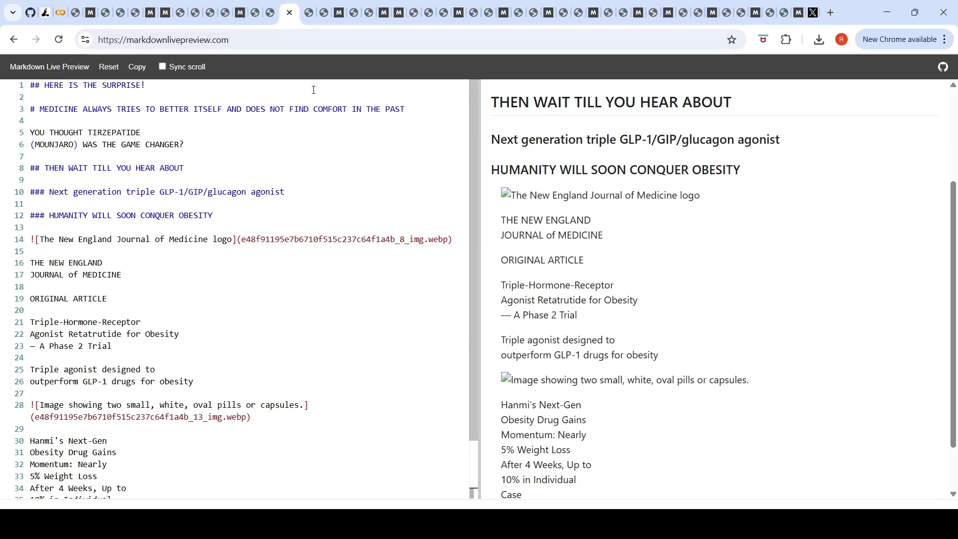
{"action": "left_click", "coordinate": [256, 13]}
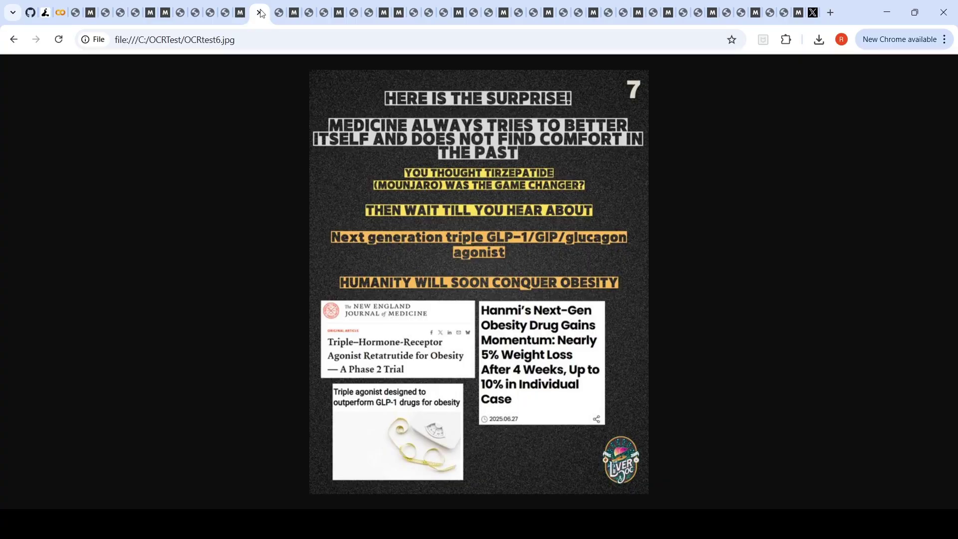
{"action": "left_click", "coordinate": [292, 19]}
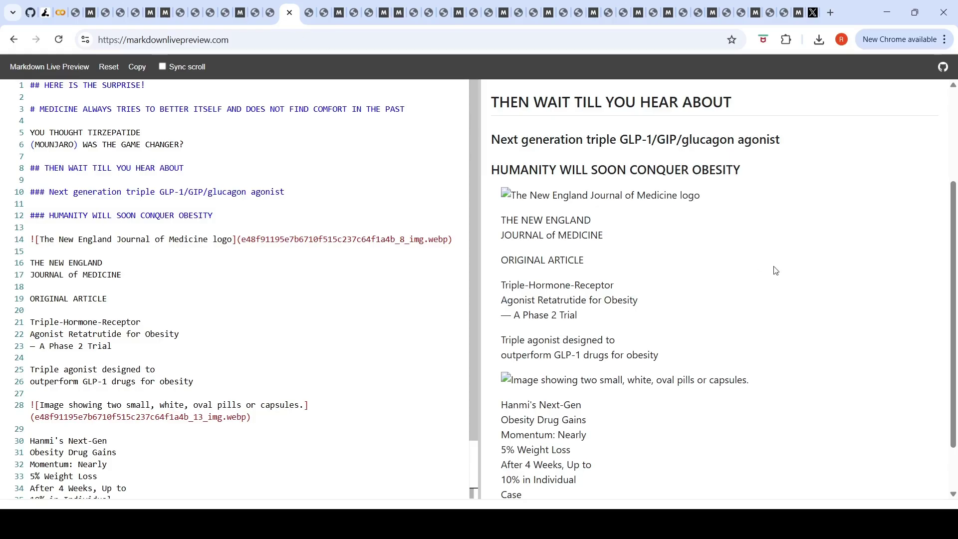
{"action": "scroll", "coordinate": [775, 271], "scroll_direction": "down", "scroll_amount": 2}
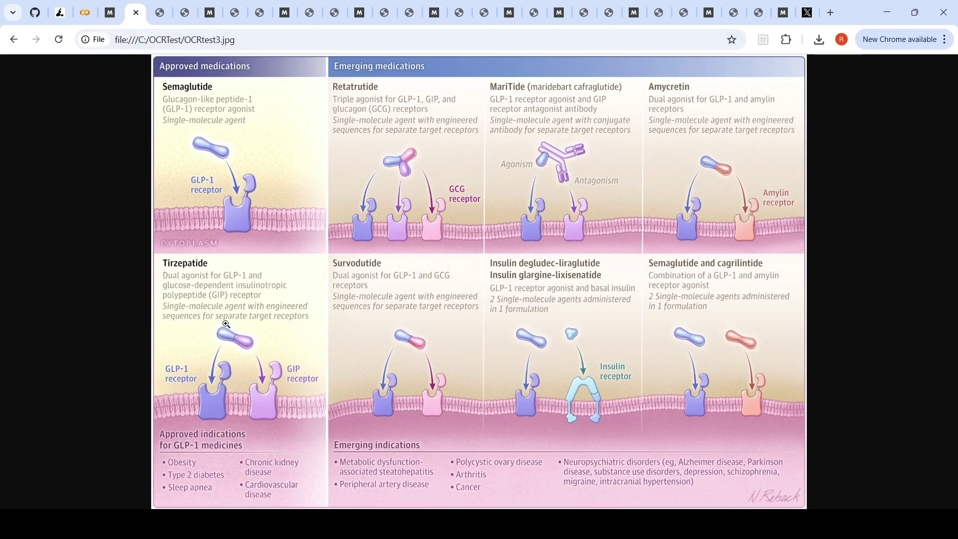
Show the Markdown Live Preview of the GLP-1 medications diagram transcription.
{"action": "left_click", "coordinate": [110, 13]}
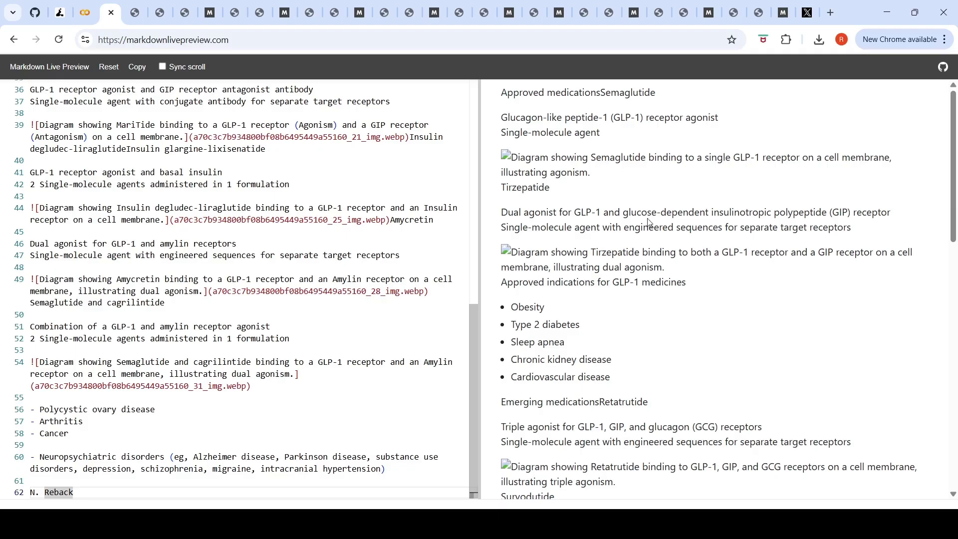
Scroll the rendered GLP-1 medications text and compare it with the OCRtest3.jpg diagram.
{"action": "scroll", "coordinate": [682, 269], "scroll_direction": "down", "scroll_amount": 3}
{"action": "scroll", "coordinate": [683, 269], "scroll_direction": "down", "scroll_amount": 5}
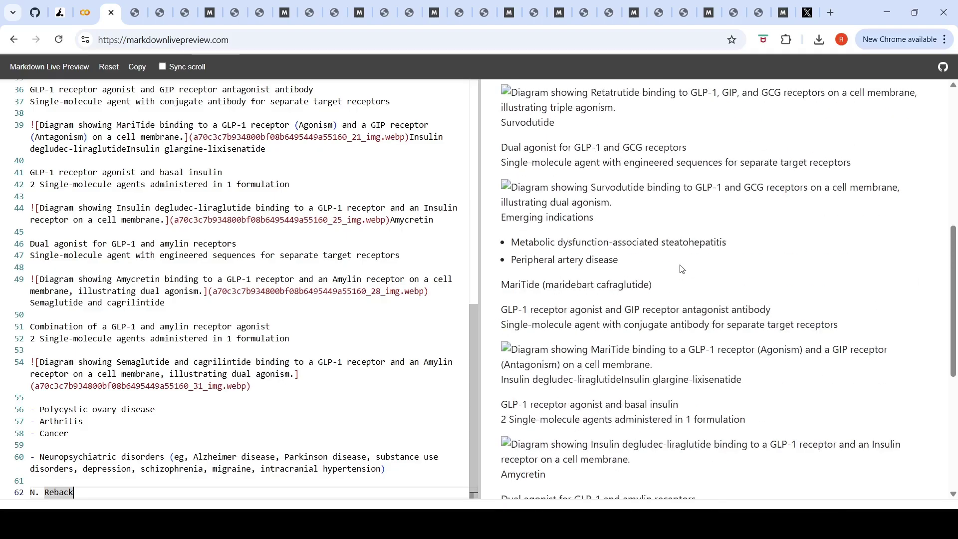
{"action": "scroll", "coordinate": [682, 269], "scroll_direction": "down", "scroll_amount": 6}
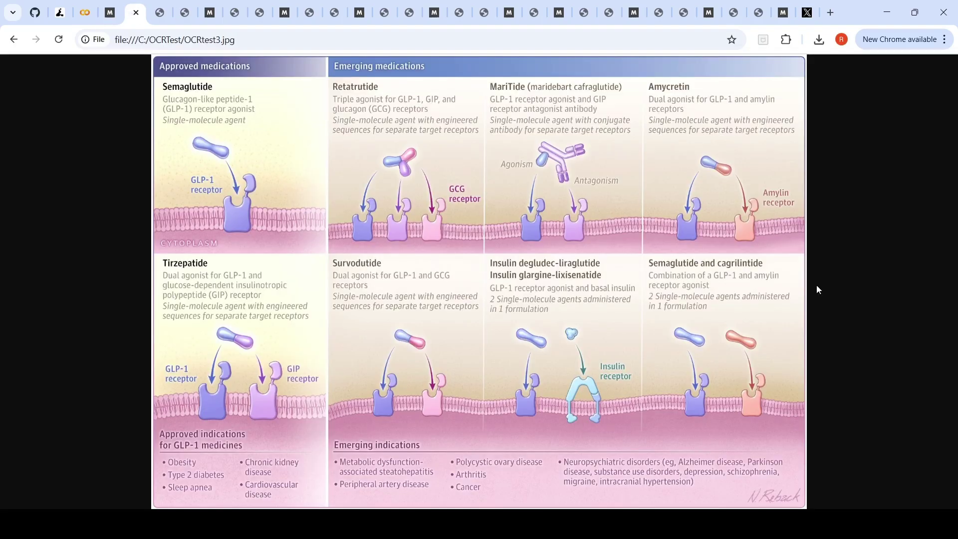
{"action": "left_click", "coordinate": [135, 13]}
{"action": "left_click", "coordinate": [110, 13]}
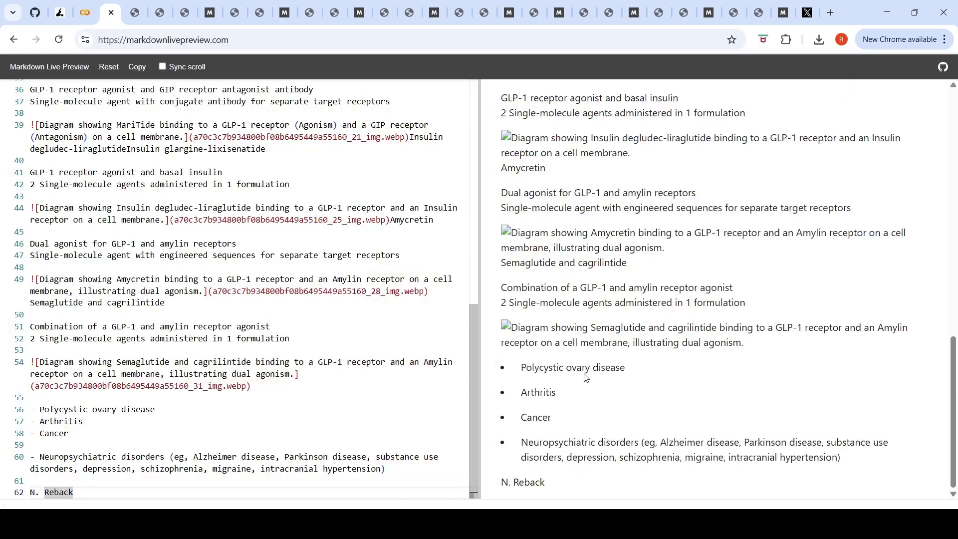
{"action": "scroll", "coordinate": [706, 317], "scroll_direction": "up", "scroll_amount": 5}
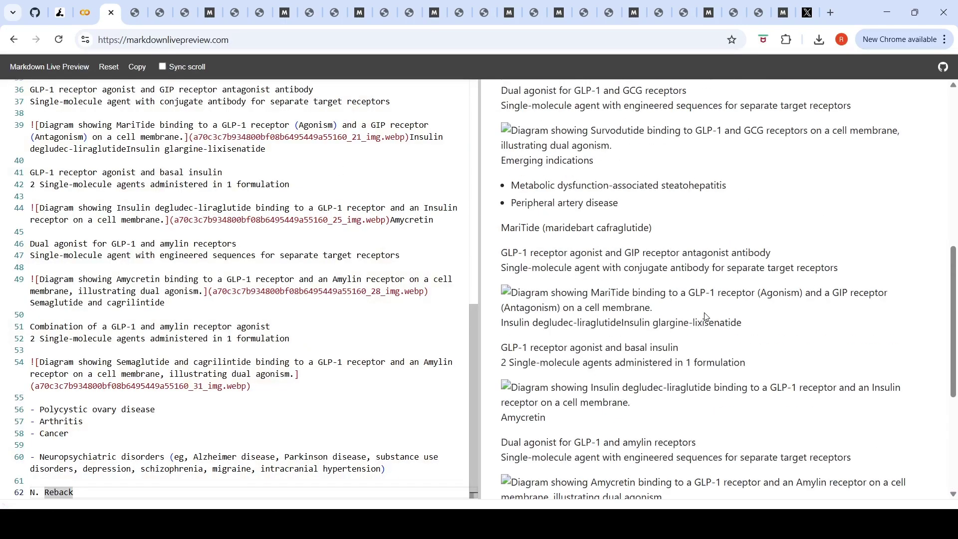
{"action": "scroll", "coordinate": [706, 317], "scroll_direction": "up", "scroll_amount": 8}
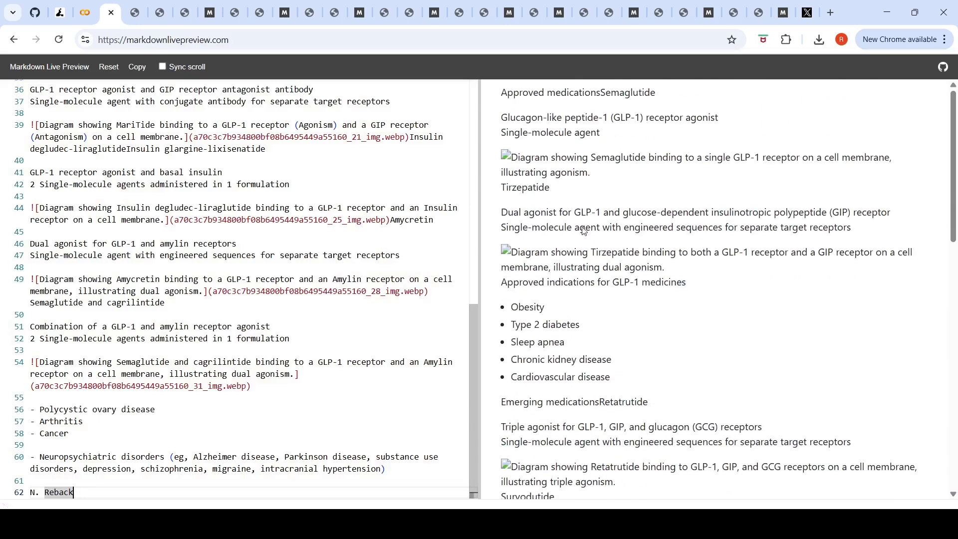
{"action": "scroll", "coordinate": [770, 329], "scroll_direction": "down", "scroll_amount": 2}
{"action": "scroll", "coordinate": [771, 328], "scroll_direction": "down", "scroll_amount": 2}
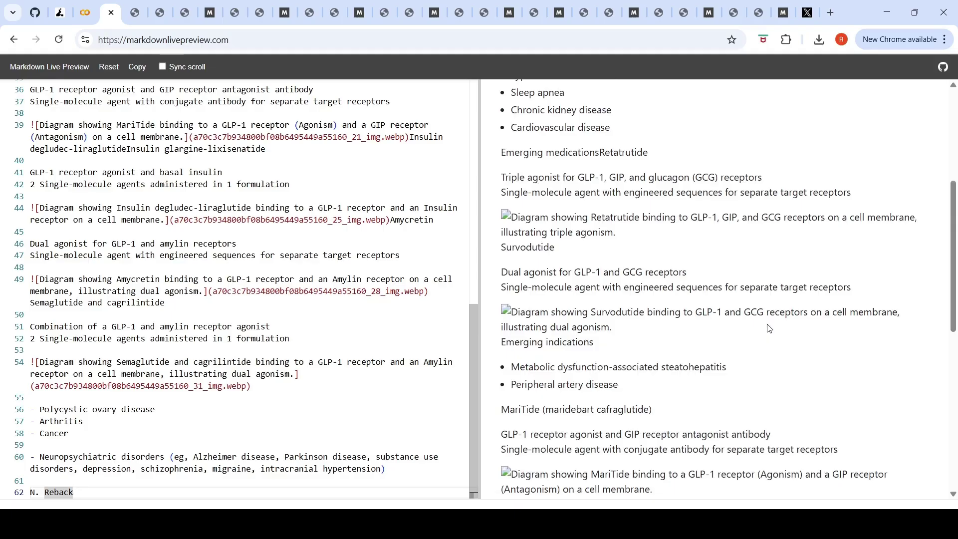
{"action": "scroll", "coordinate": [769, 327], "scroll_direction": "down", "scroll_amount": 5}
{"action": "scroll", "coordinate": [769, 326], "scroll_direction": "down", "scroll_amount": 2}
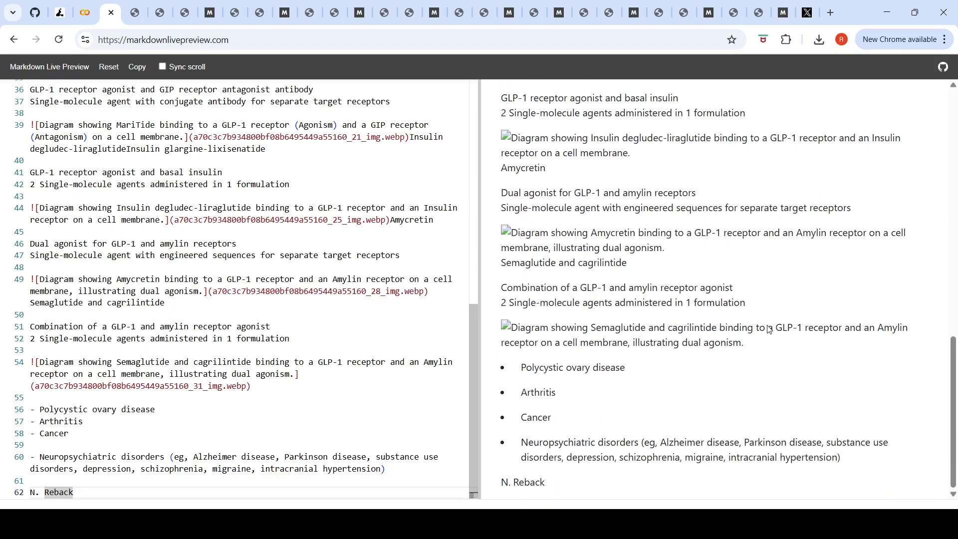
{"action": "scroll", "coordinate": [770, 330], "scroll_direction": "up", "scroll_amount": 4}
{"action": "scroll", "coordinate": [770, 330], "scroll_direction": "up", "scroll_amount": 5}
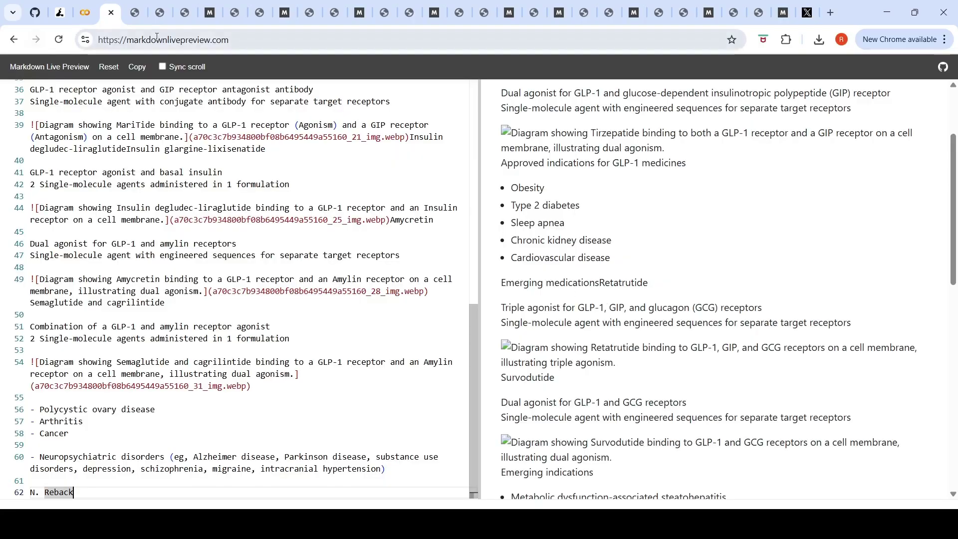
Recheck the source diagram, then read the preview through to the closing author credit.
{"action": "left_click", "coordinate": [130, 11]}
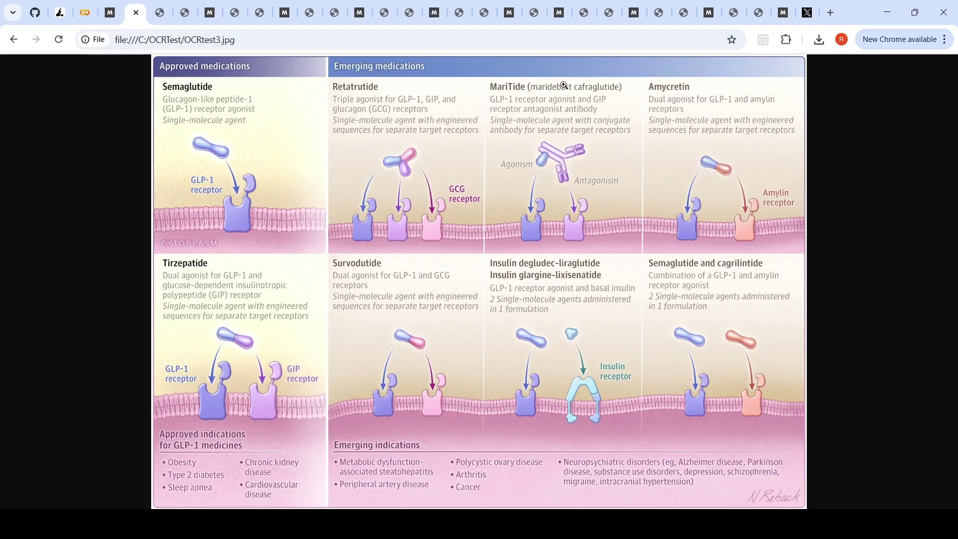
{"action": "left_click", "coordinate": [110, 20]}
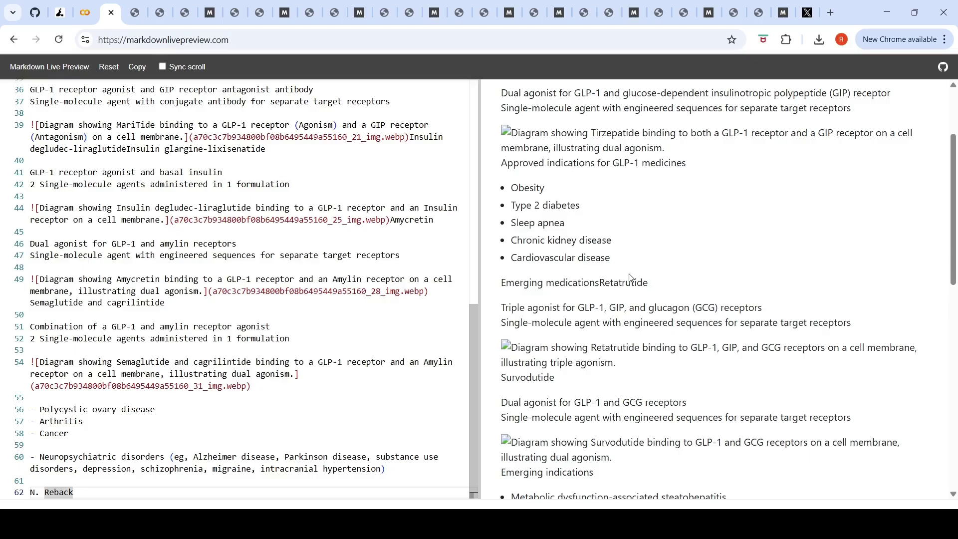
{"action": "scroll", "coordinate": [631, 278], "scroll_direction": "down", "scroll_amount": 3}
{"action": "scroll", "coordinate": [632, 278], "scroll_direction": "down", "scroll_amount": 2}
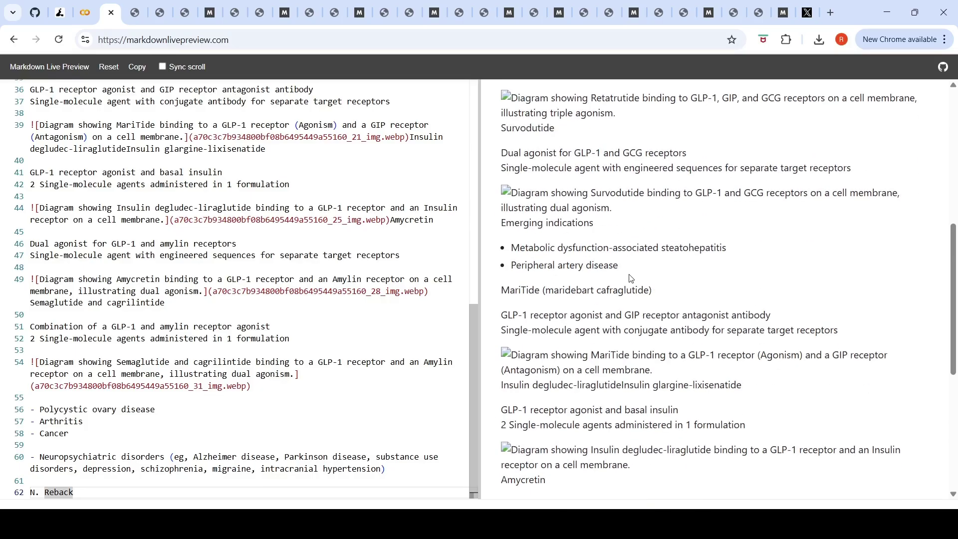
{"action": "scroll", "coordinate": [631, 278], "scroll_direction": "down", "scroll_amount": 6}
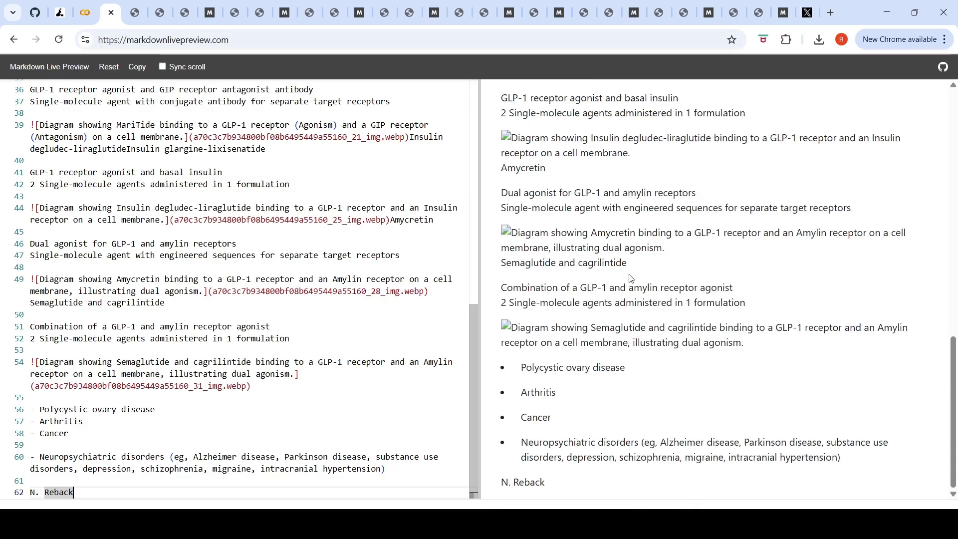
{"action": "scroll", "coordinate": [631, 278], "scroll_direction": "up", "scroll_amount": 10}
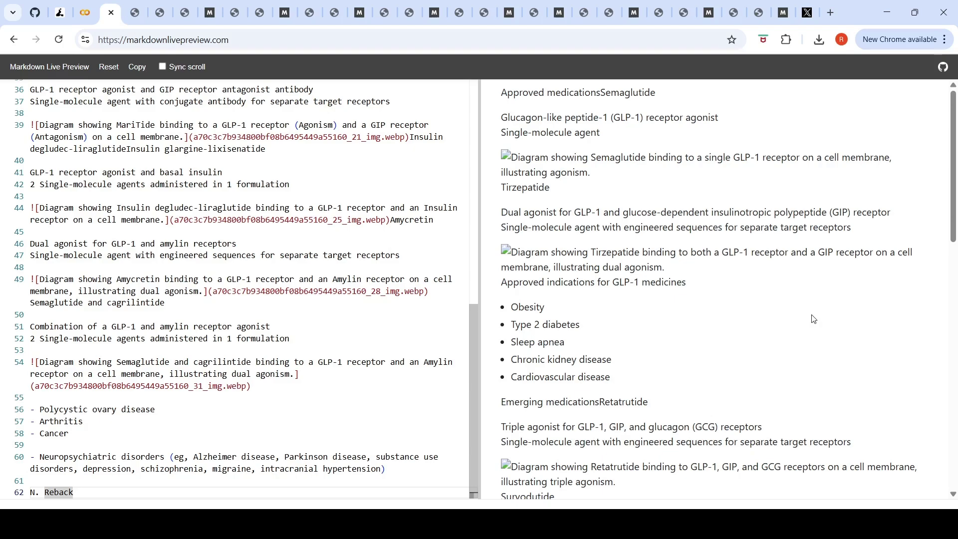
{"action": "scroll", "coordinate": [814, 320], "scroll_direction": "down", "scroll_amount": 5}
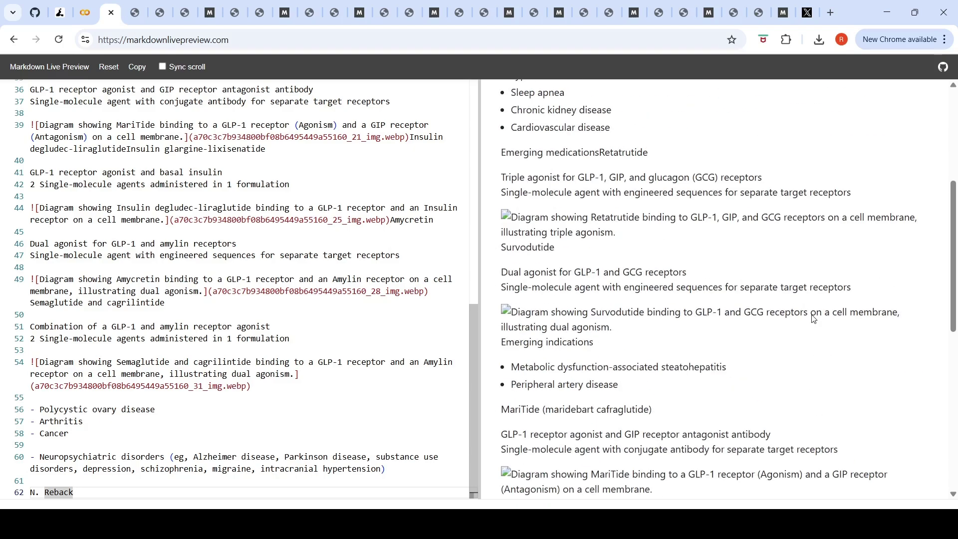
{"action": "scroll", "coordinate": [812, 317], "scroll_direction": "down", "scroll_amount": 9}
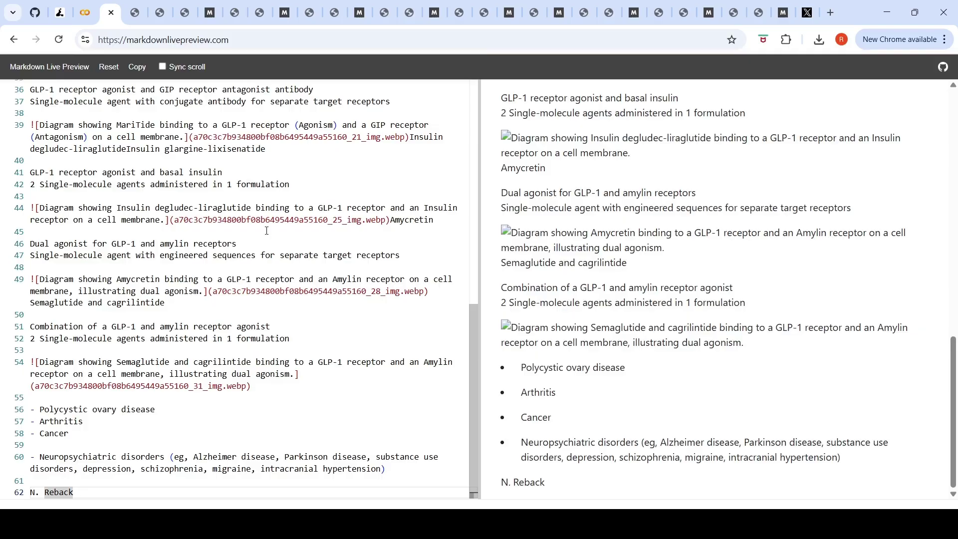
{"action": "scroll", "coordinate": [524, 248], "scroll_direction": "up", "scroll_amount": 14}
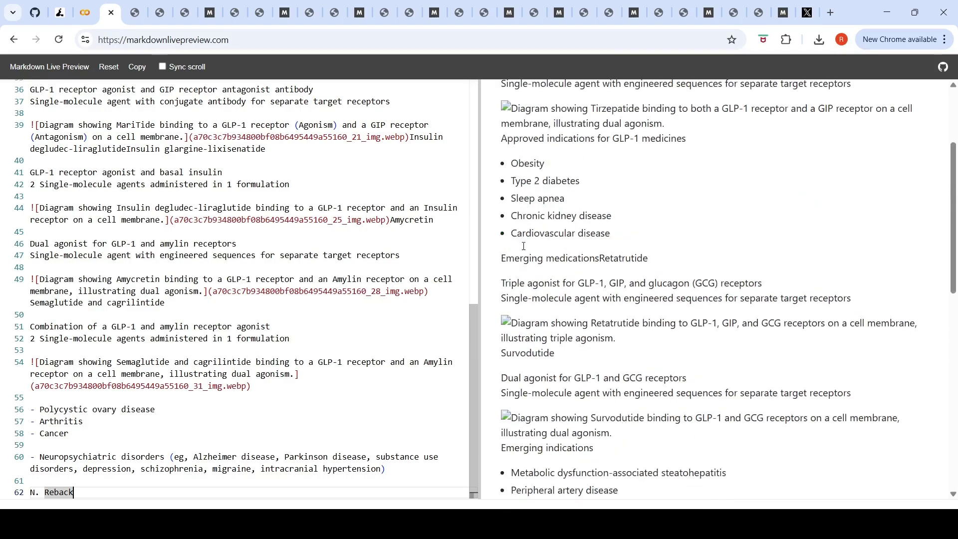
Compare the OCR10.jpg handwritten note with its HTML output and markdown preview.
{"action": "left_click", "coordinate": [160, 16]}
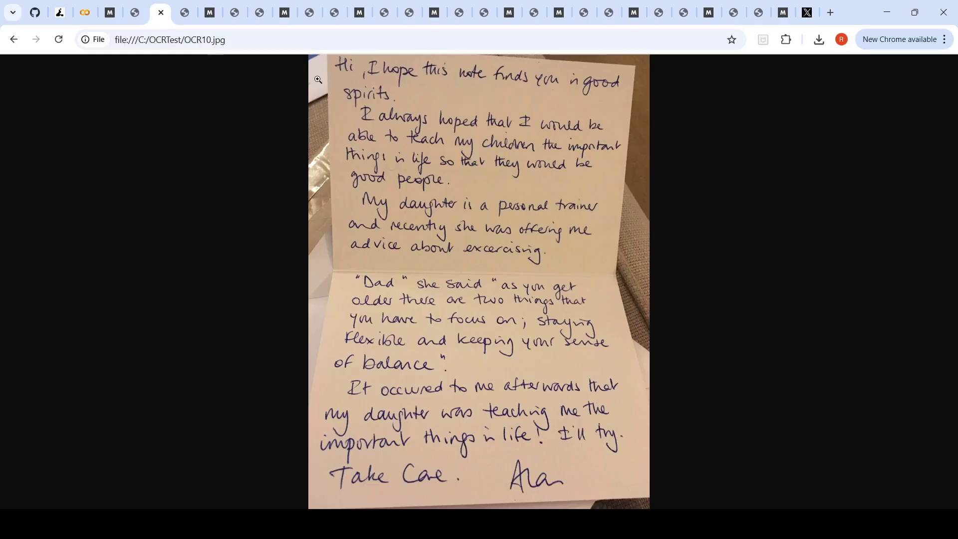
{"action": "left_click", "coordinate": [181, 12]}
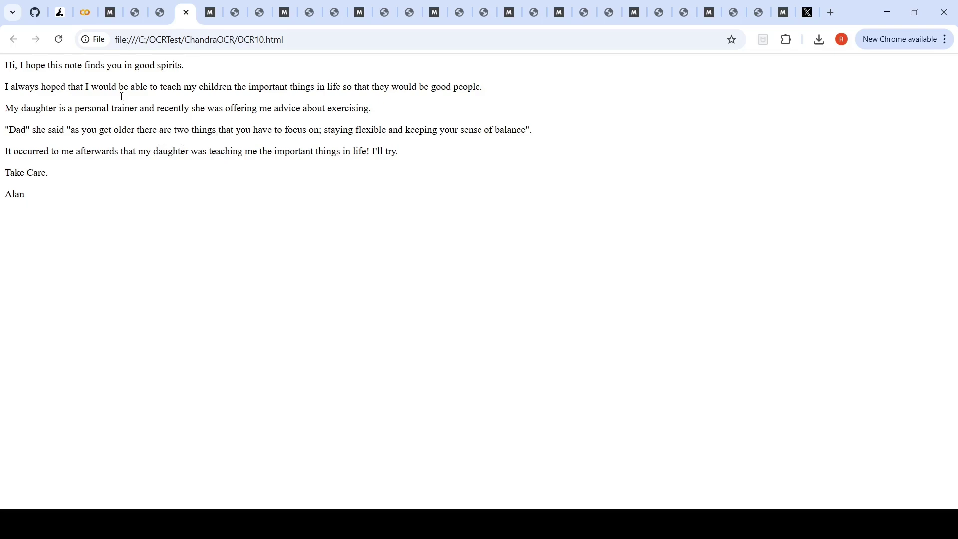
{"action": "left_click", "coordinate": [158, 15]}
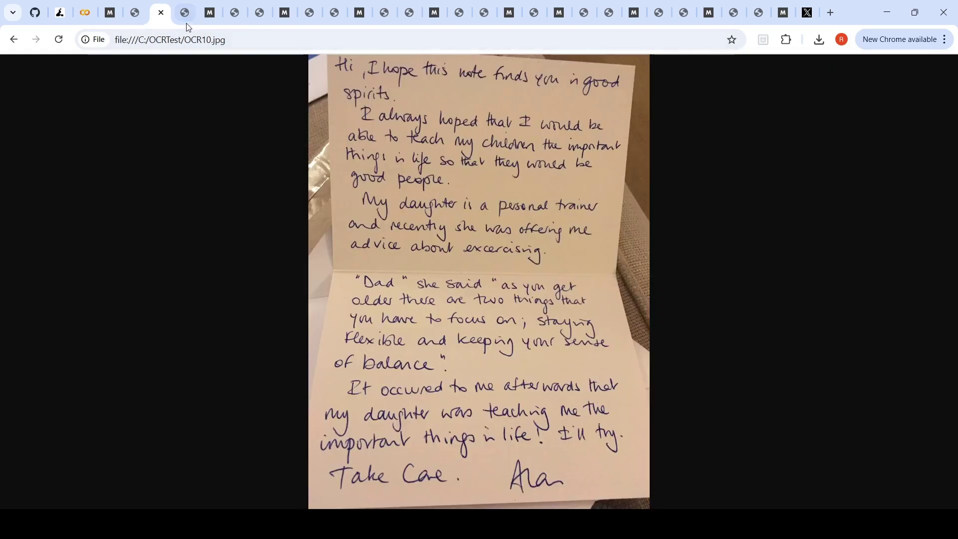
{"action": "left_click", "coordinate": [215, 15]}
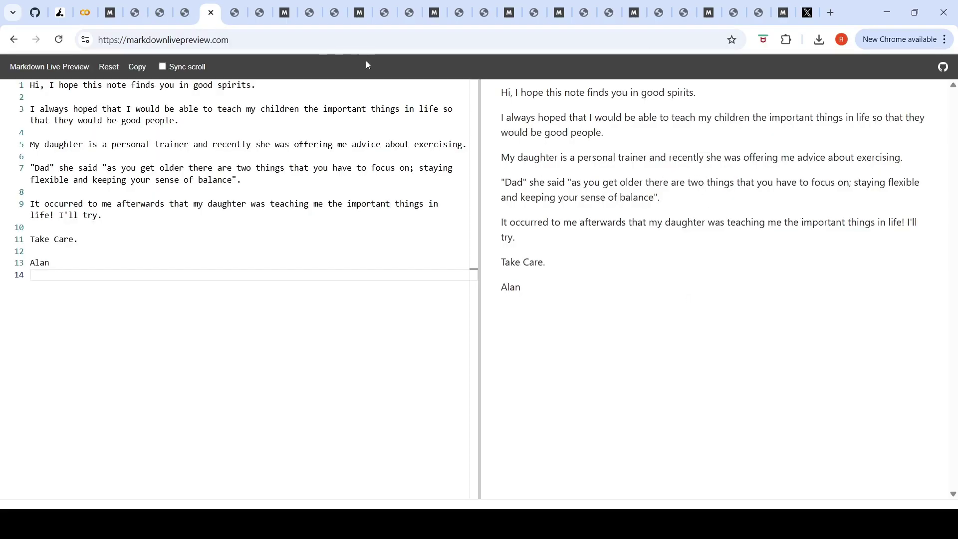
Compare the OCRtest11.png prescription with its markdown and HTML transcriptions, then open OCRtest12.png.
{"action": "left_click", "coordinate": [233, 17]}
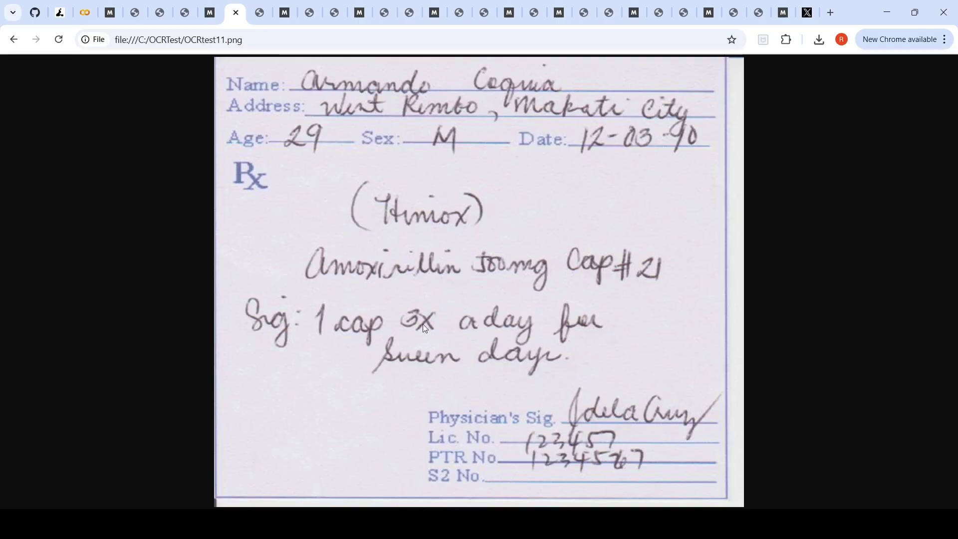
{"action": "left_click", "coordinate": [283, 15]}
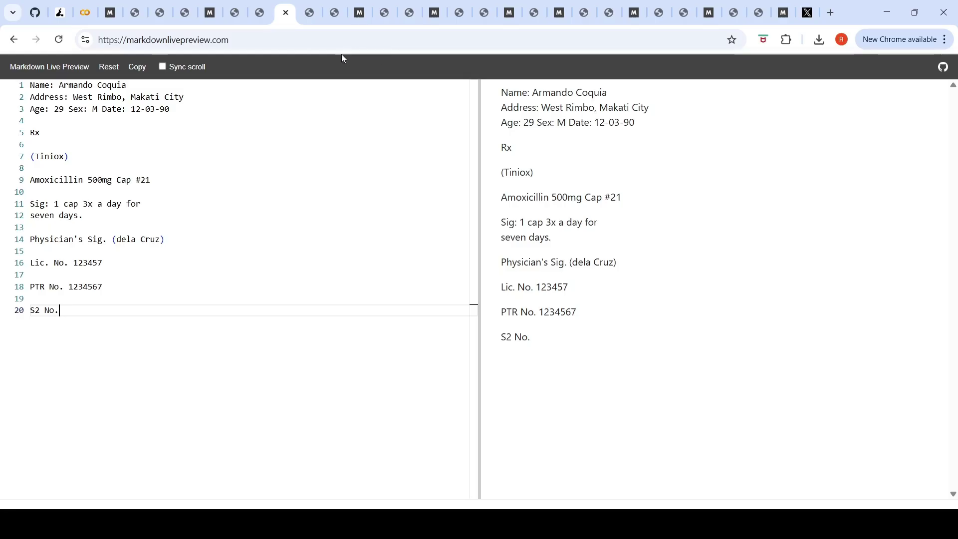
{"action": "left_click", "coordinate": [237, 13]}
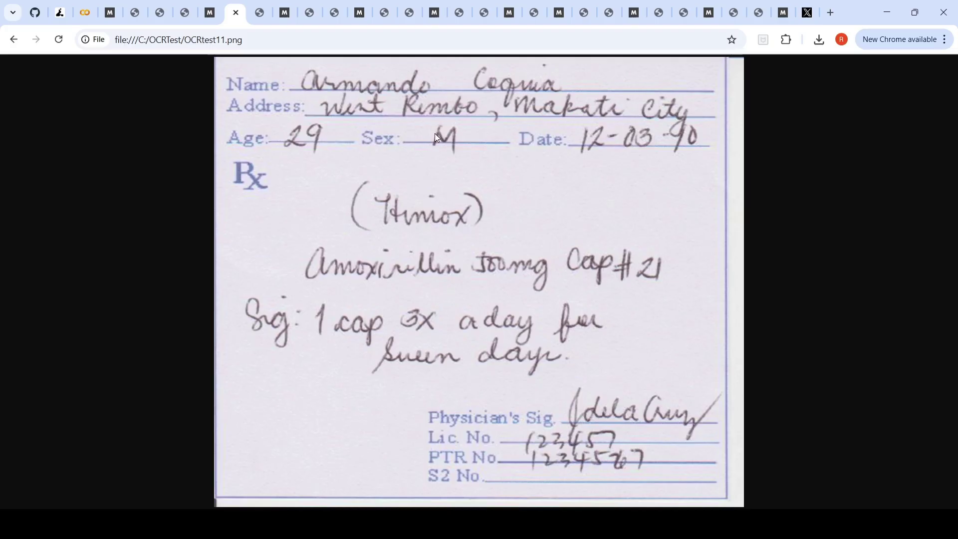
{"action": "left_click", "coordinate": [257, 15]}
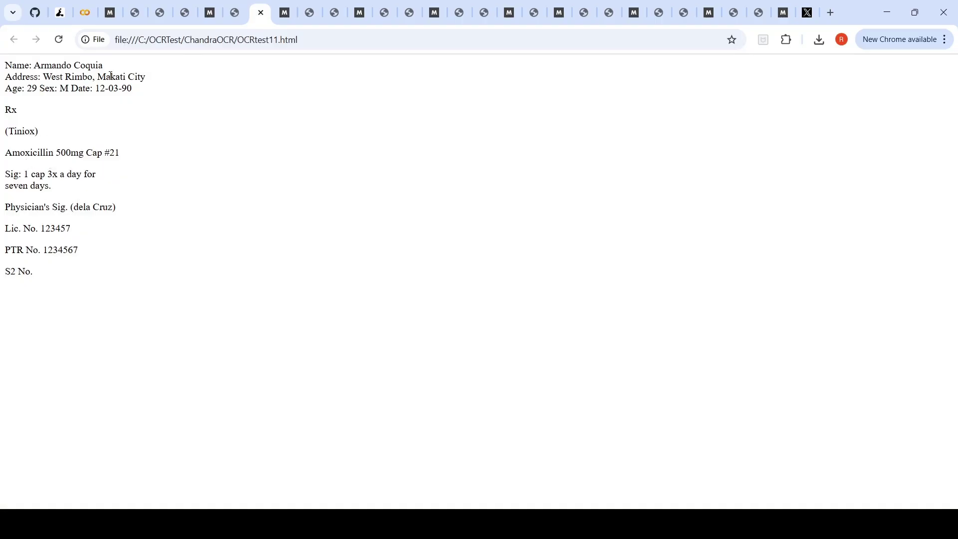
{"action": "left_click", "coordinate": [310, 14]}
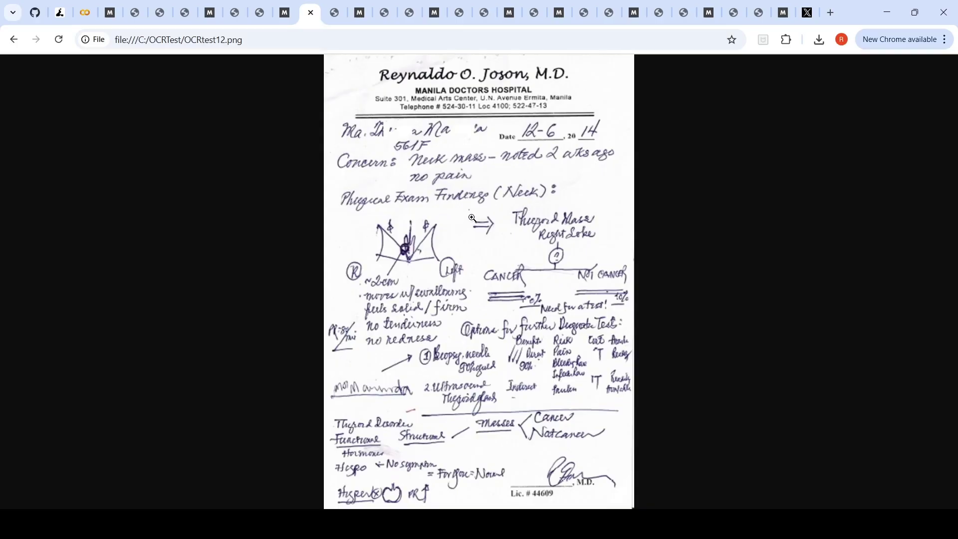
Compare the OCRtest12 HTML output against the handwritten thyroid note image.
{"action": "left_click", "coordinate": [332, 15]}
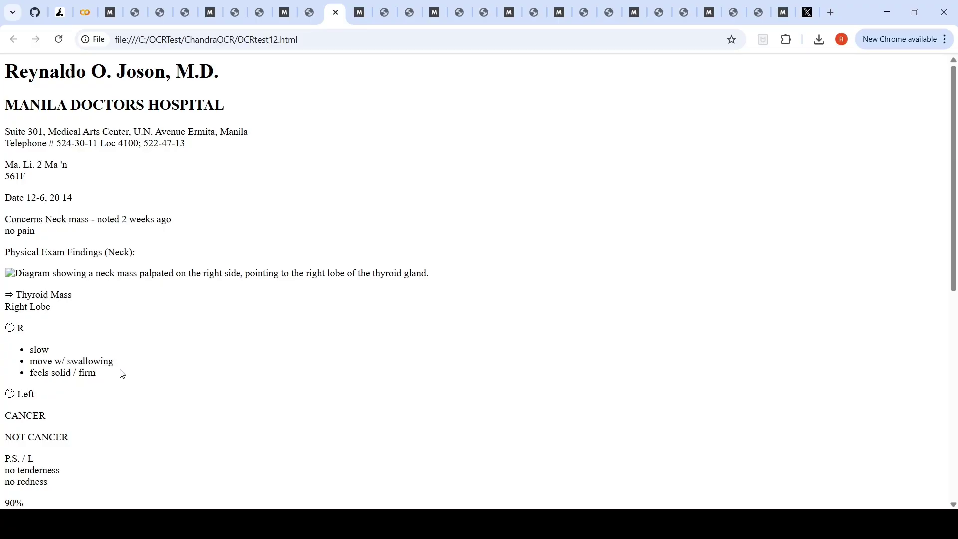
{"action": "scroll", "coordinate": [123, 375], "scroll_direction": "down", "scroll_amount": 1}
{"action": "scroll", "coordinate": [123, 374], "scroll_direction": "down", "scroll_amount": 1}
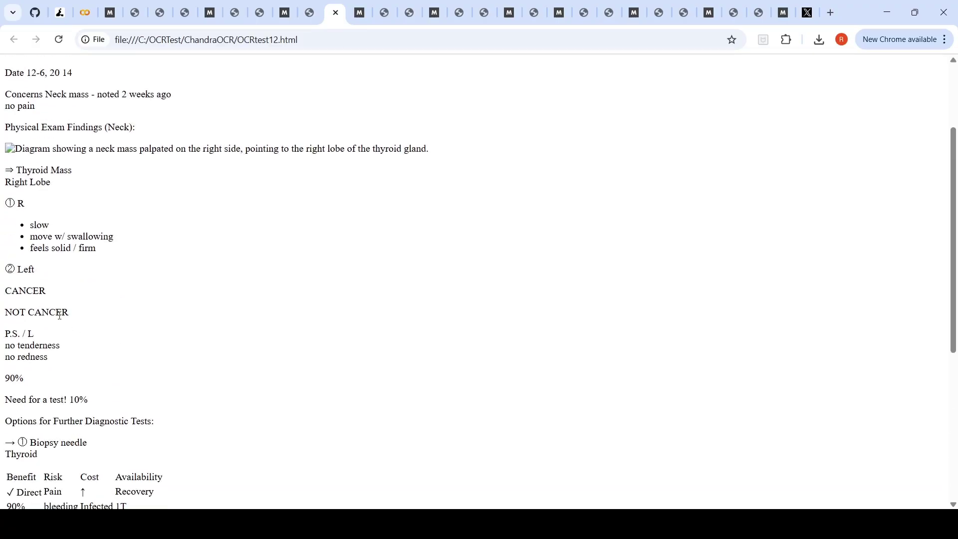
{"action": "scroll", "coordinate": [158, 349], "scroll_direction": "down", "scroll_amount": 2}
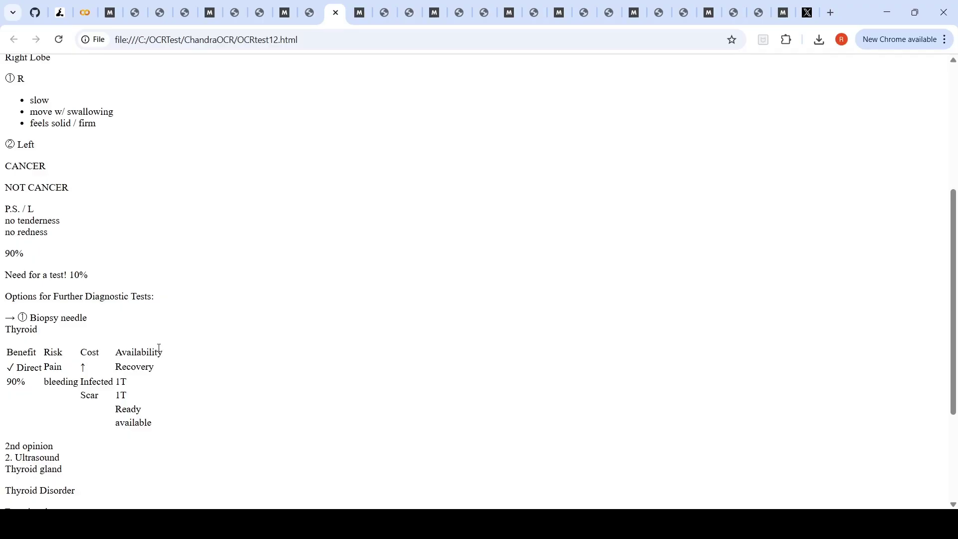
{"action": "scroll", "coordinate": [159, 348], "scroll_direction": "down", "scroll_amount": 3}
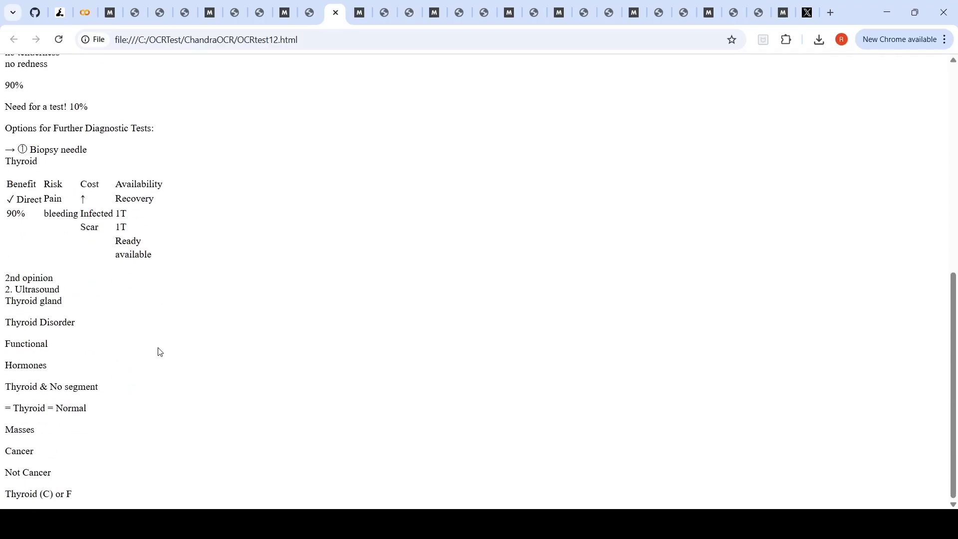
{"action": "left_click", "coordinate": [310, 12]}
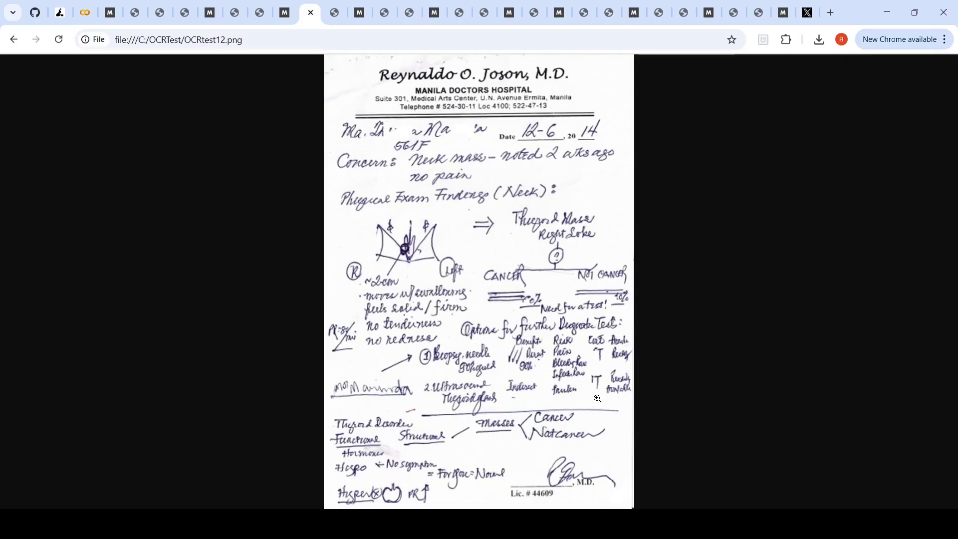
{"action": "left_click", "coordinate": [334, 16]}
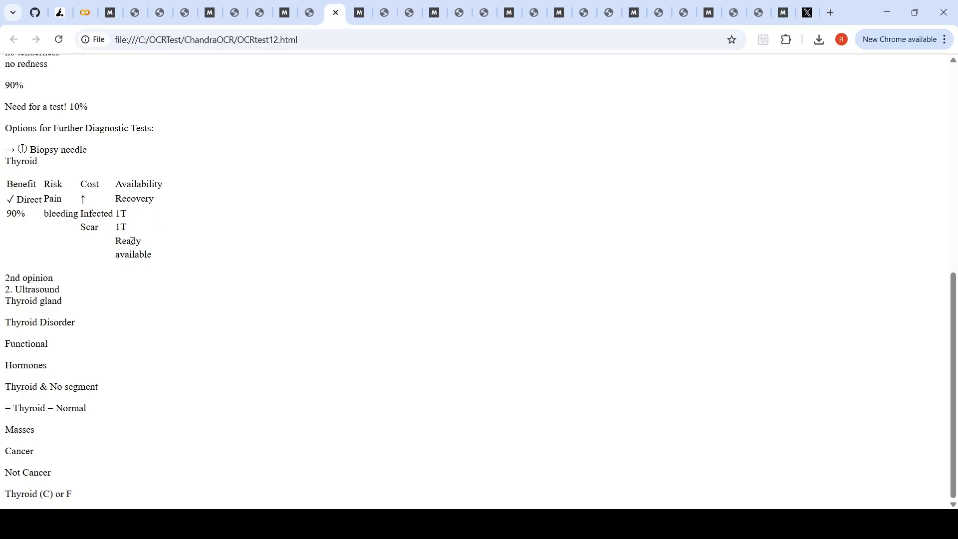
{"action": "left_click", "coordinate": [309, 13]}
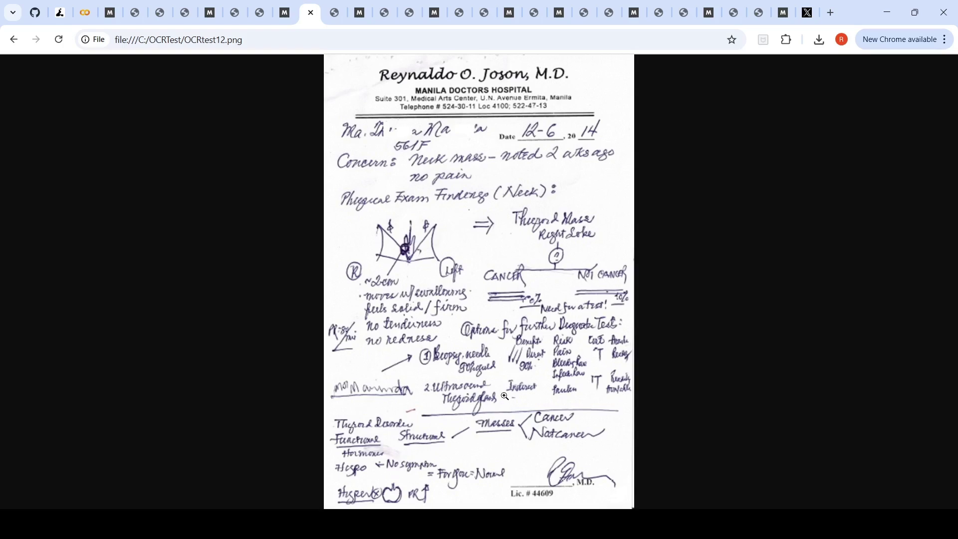
{"action": "left_click", "coordinate": [336, 11]}
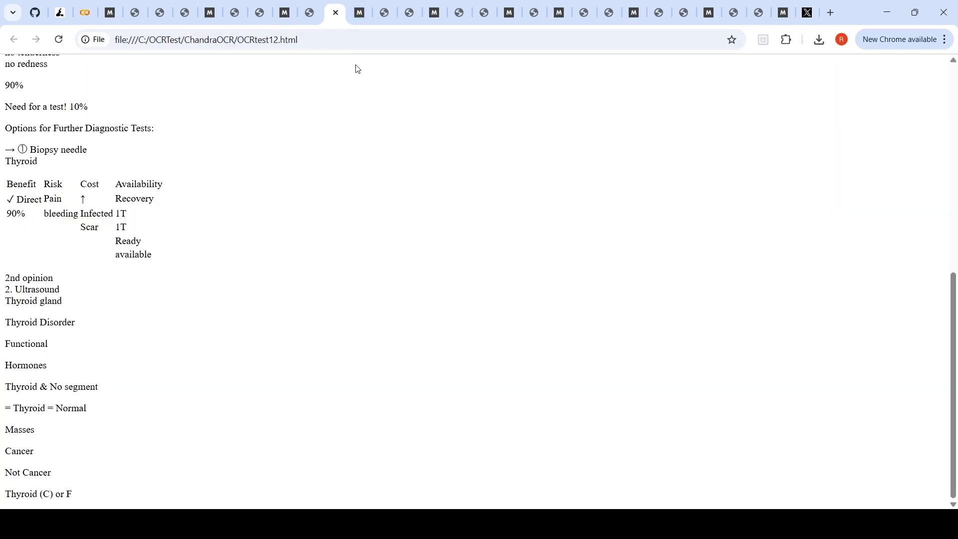
{"action": "scroll", "coordinate": [121, 335], "scroll_direction": "up", "scroll_amount": 8}
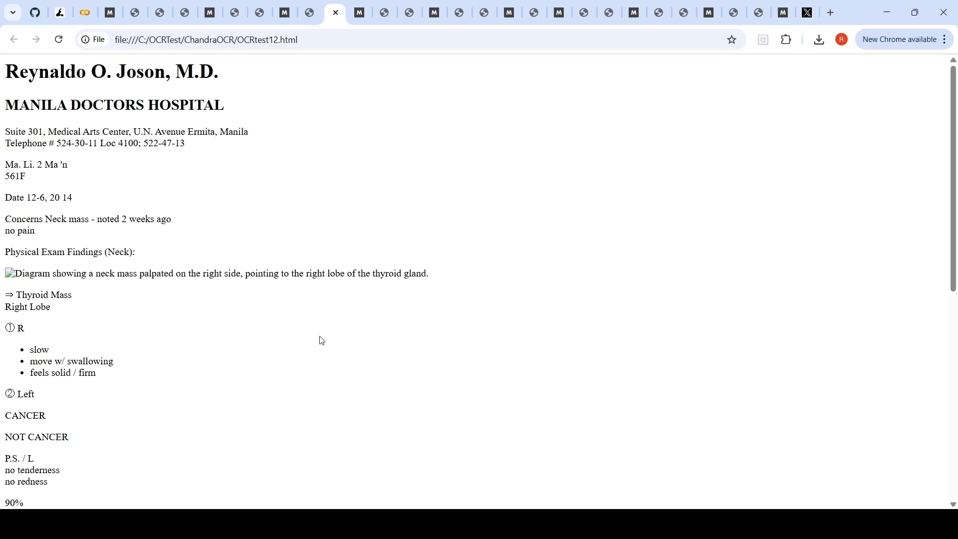
{"action": "left_click", "coordinate": [309, 14]}
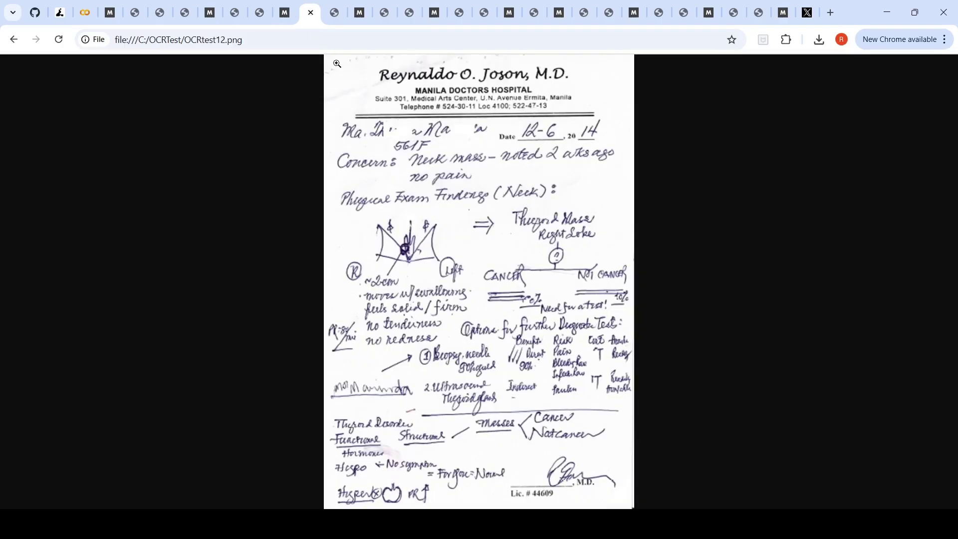
Scroll the OCRtest12 markdown preview, including its biopsy benefit/risk/cost/availability table.
{"action": "left_click", "coordinate": [367, 15]}
{"action": "scroll", "coordinate": [889, 419], "scroll_direction": "down", "scroll_amount": 5}
{"action": "scroll", "coordinate": [889, 420], "scroll_direction": "down", "scroll_amount": 5}
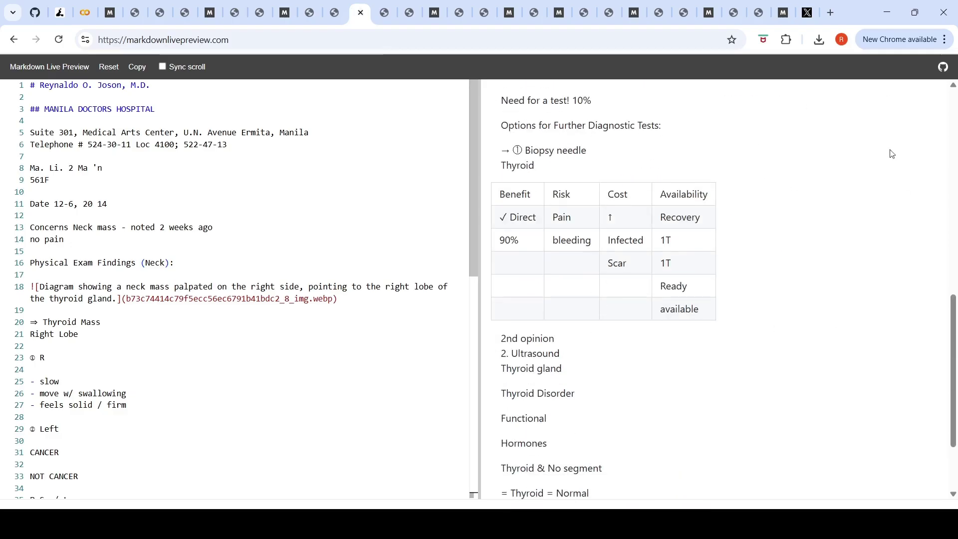
{"action": "scroll", "coordinate": [797, 258], "scroll_direction": "up", "scroll_amount": 10}
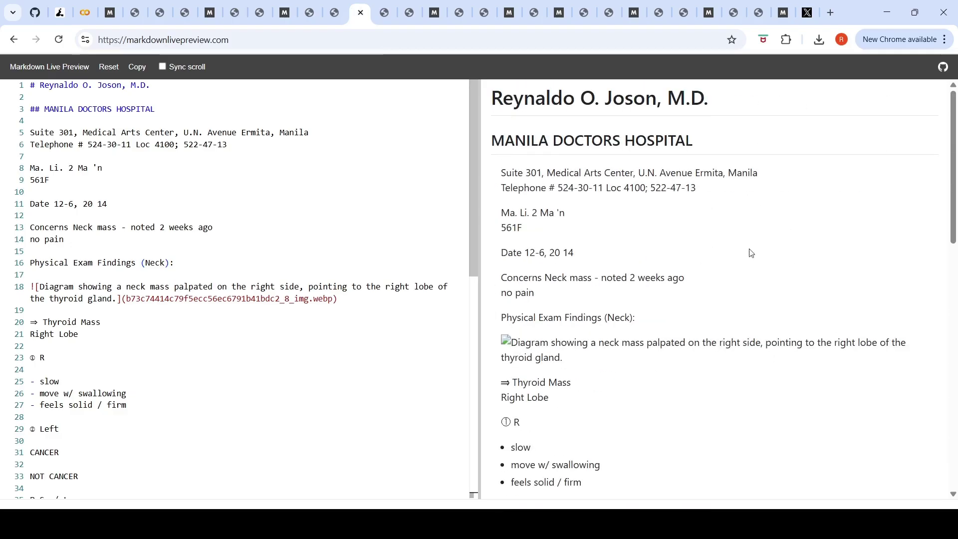
{"action": "scroll", "coordinate": [724, 270], "scroll_direction": "down", "scroll_amount": 1}
{"action": "scroll", "coordinate": [725, 270], "scroll_direction": "down", "scroll_amount": 12}
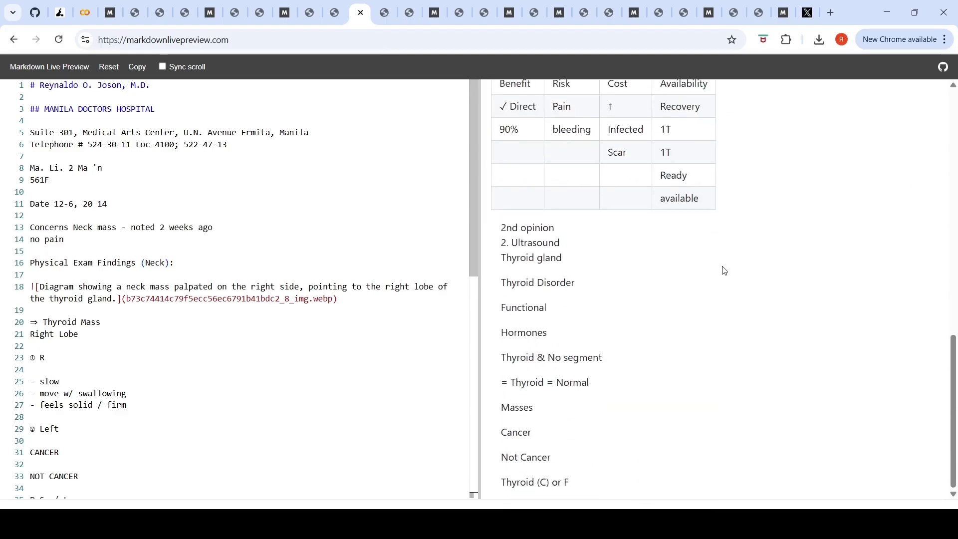
{"action": "scroll", "coordinate": [767, 261], "scroll_direction": "up", "scroll_amount": 13}
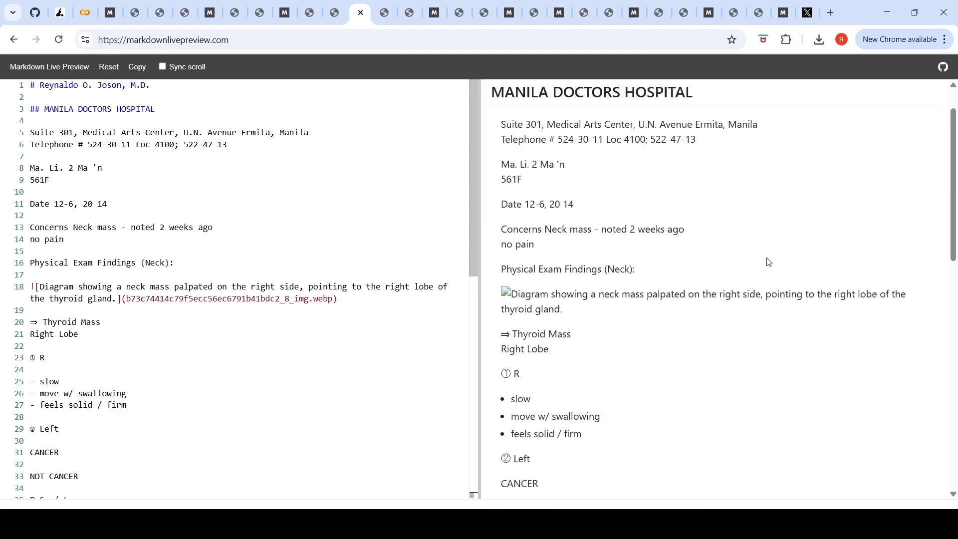
Compare the OCRtest13 vector-calculus markdown preview with its HTML output.
{"action": "left_click", "coordinate": [386, 13]}
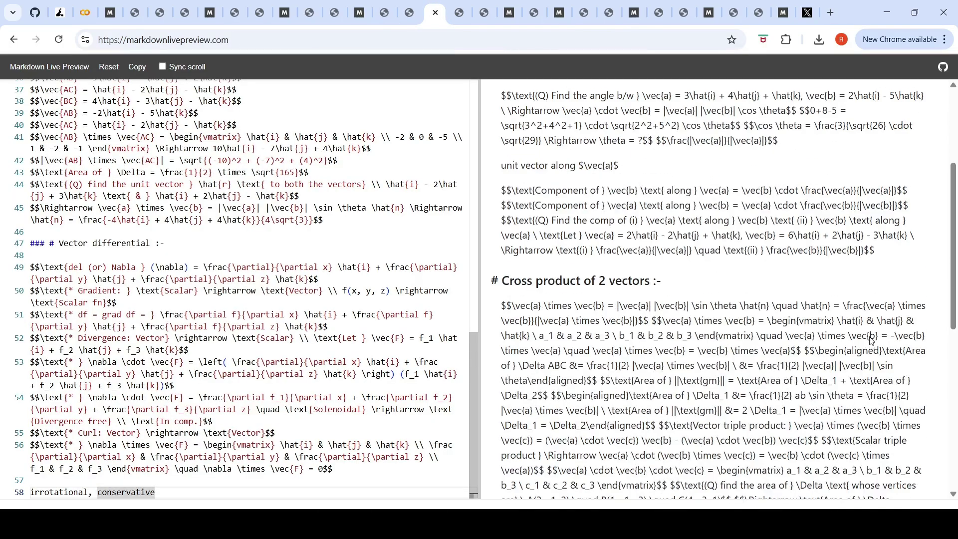
{"action": "scroll", "coordinate": [872, 337], "scroll_direction": "down", "scroll_amount": 5}
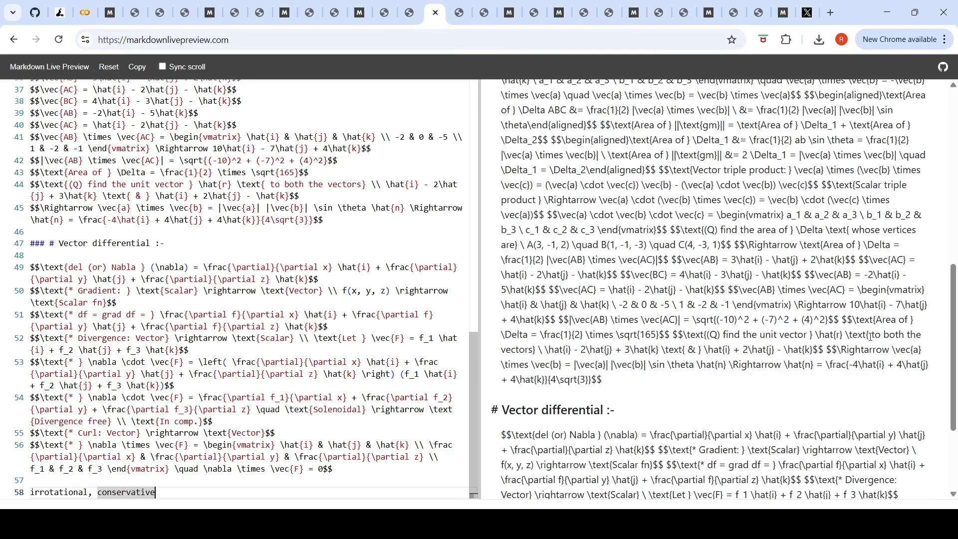
{"action": "scroll", "coordinate": [872, 337], "scroll_direction": "up", "scroll_amount": 15}
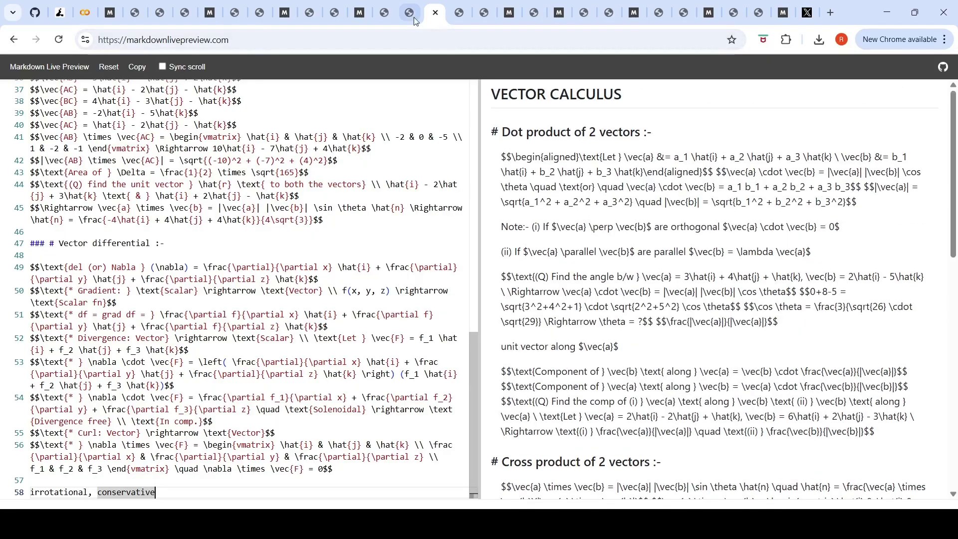
{"action": "left_click", "coordinate": [411, 16]}
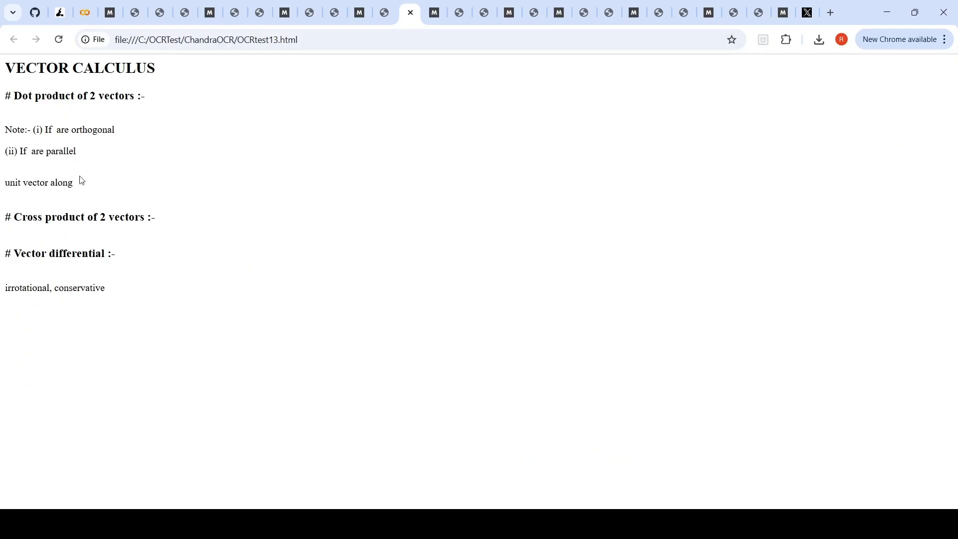
{"action": "left_click", "coordinate": [435, 12]}
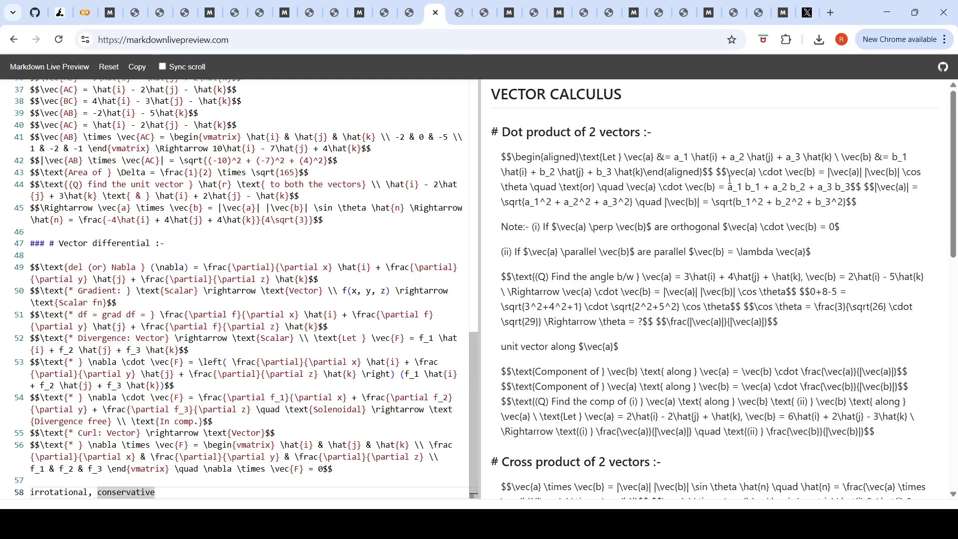
{"action": "scroll", "coordinate": [293, 260], "scroll_direction": "up", "scroll_amount": 3}
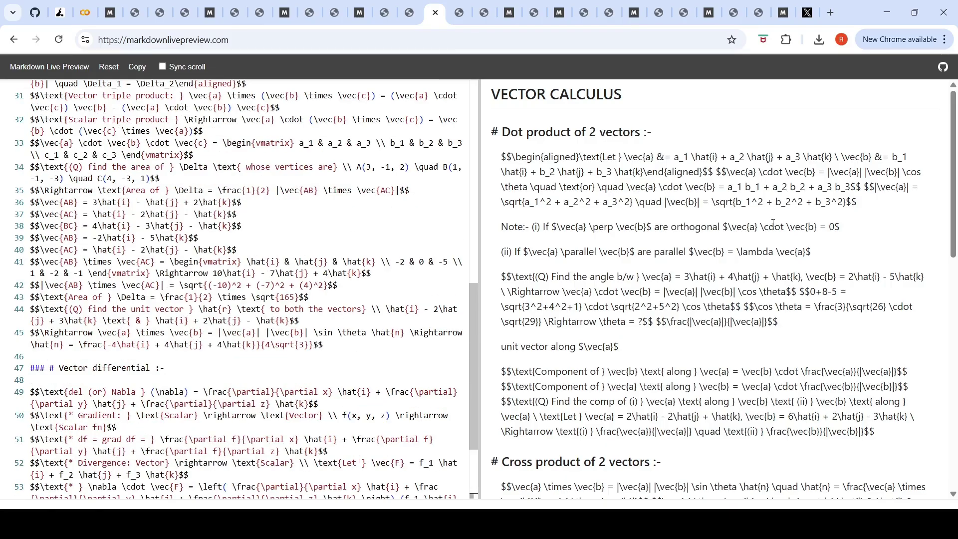
{"action": "scroll", "coordinate": [745, 227], "scroll_direction": "down", "scroll_amount": 6}
{"action": "scroll", "coordinate": [747, 230], "scroll_direction": "down", "scroll_amount": 5}
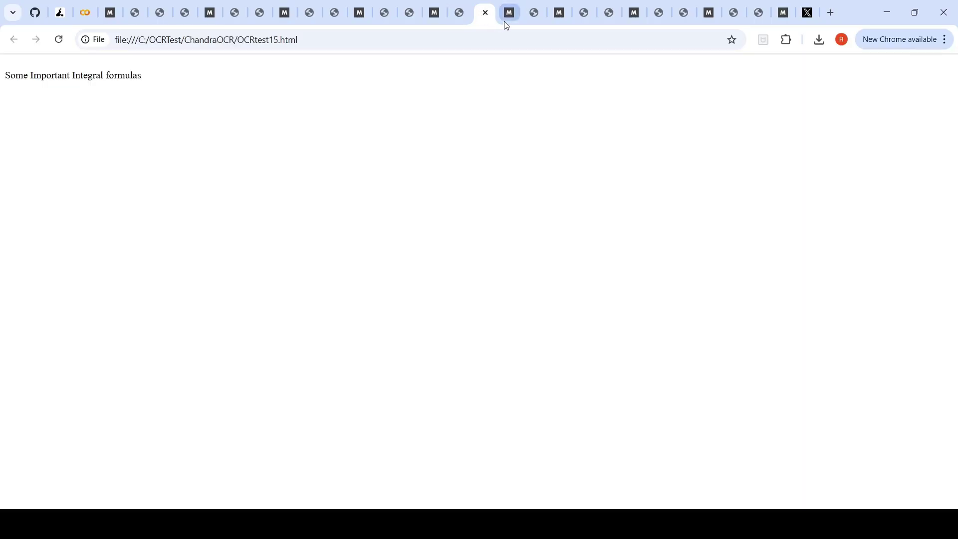
Check the OCRtest15 integral formulas markdown against the handwritten sheet and HTML output.
{"action": "left_click", "coordinate": [508, 19]}
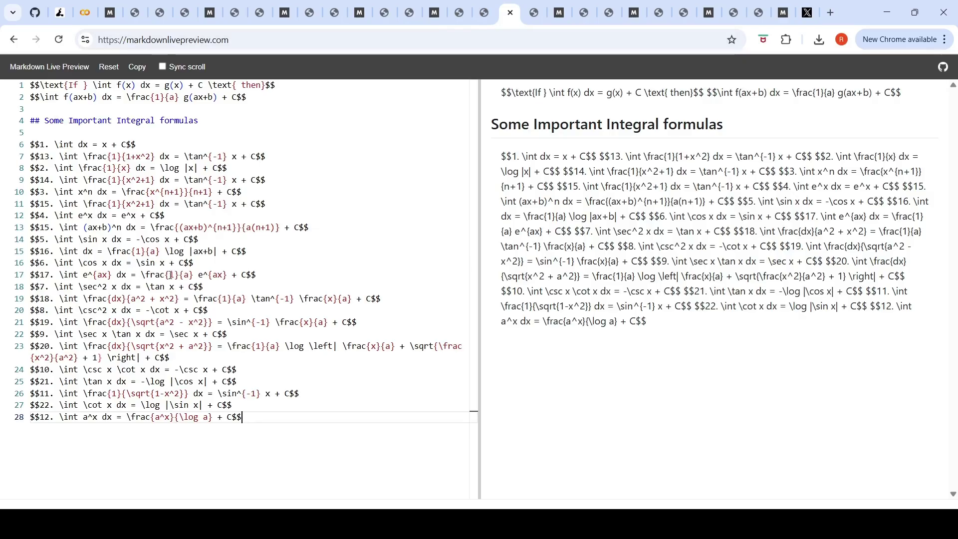
{"action": "left_click", "coordinate": [481, 15]}
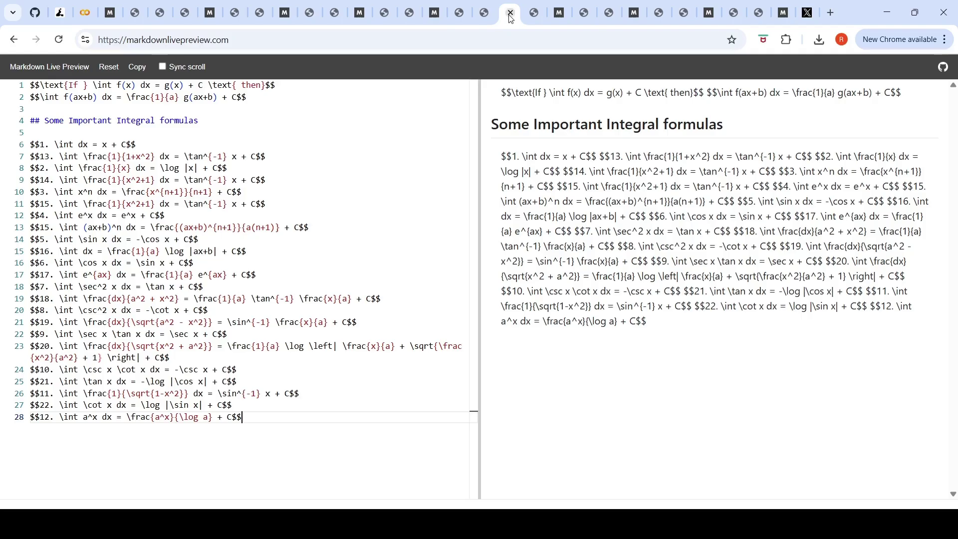
{"action": "left_click", "coordinate": [483, 16]}
{"action": "left_click", "coordinate": [546, 22]}
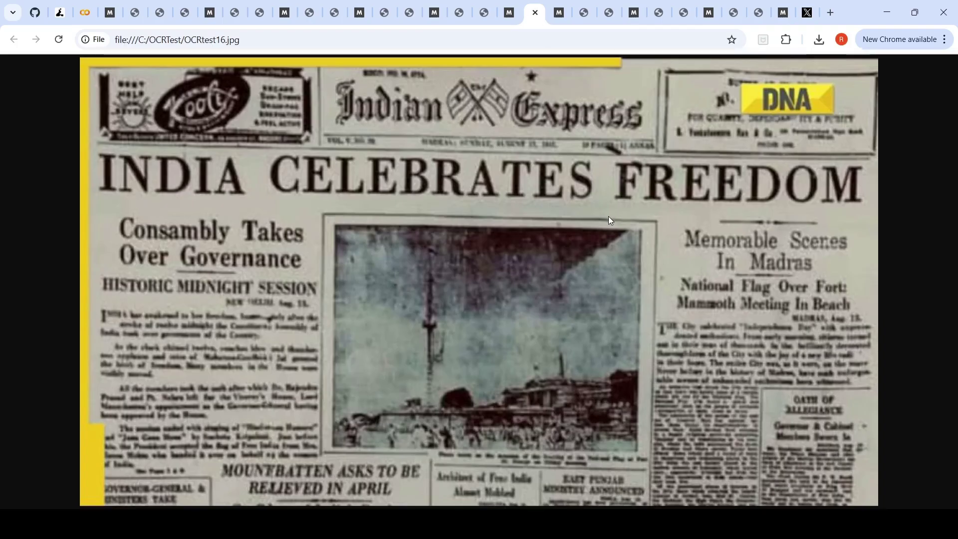
{"action": "left_click", "coordinate": [561, 14]}
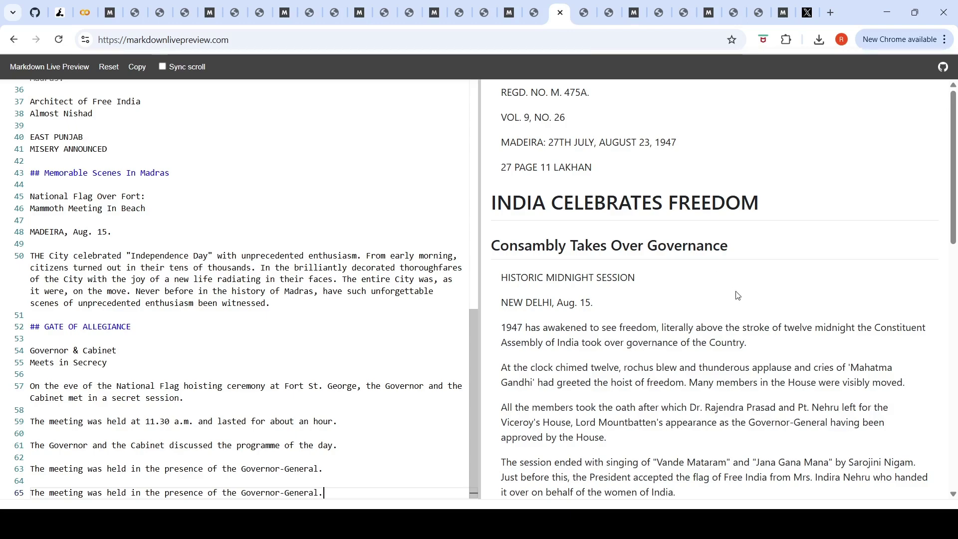
{"action": "scroll", "coordinate": [738, 296], "scroll_direction": "down", "scroll_amount": 5}
{"action": "scroll", "coordinate": [738, 295], "scroll_direction": "down", "scroll_amount": 6}
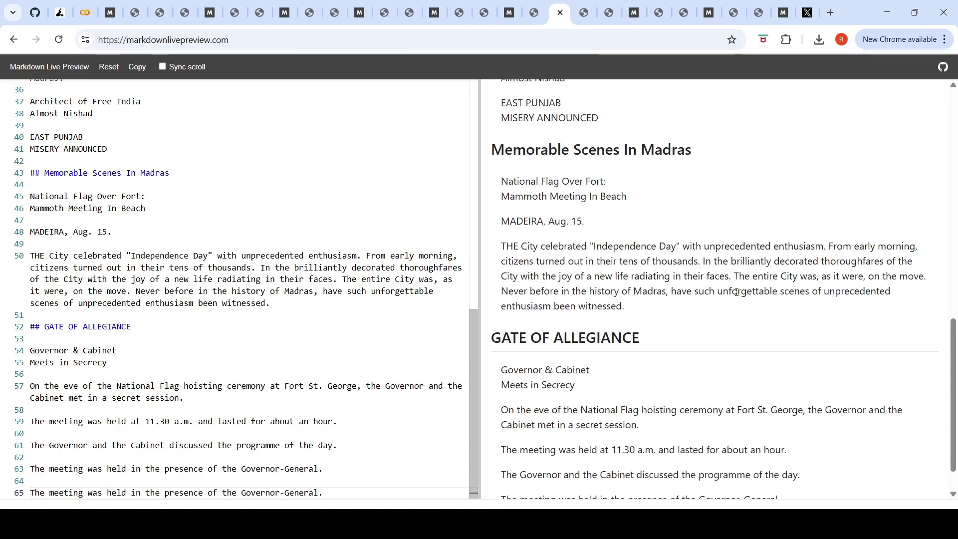
{"action": "scroll", "coordinate": [738, 295], "scroll_direction": "down", "scroll_amount": 1}
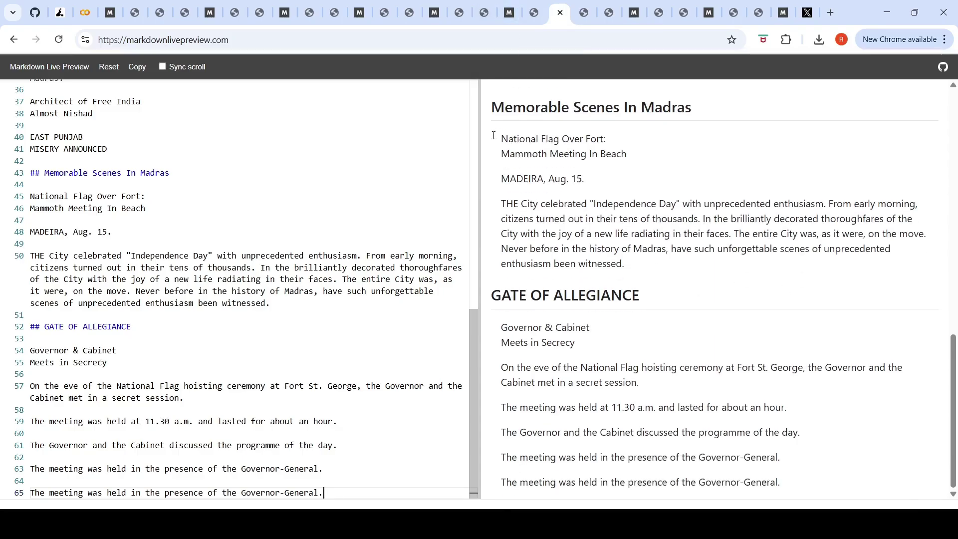
{"action": "left_click", "coordinate": [535, 13]}
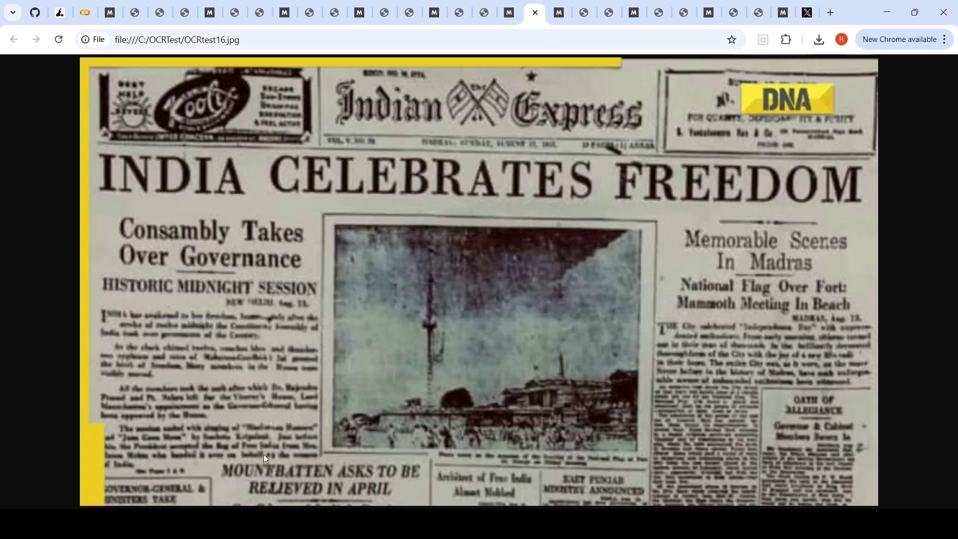
{"action": "left_click", "coordinate": [559, 13]}
{"action": "scroll", "coordinate": [633, 263], "scroll_direction": "up", "scroll_amount": 15}
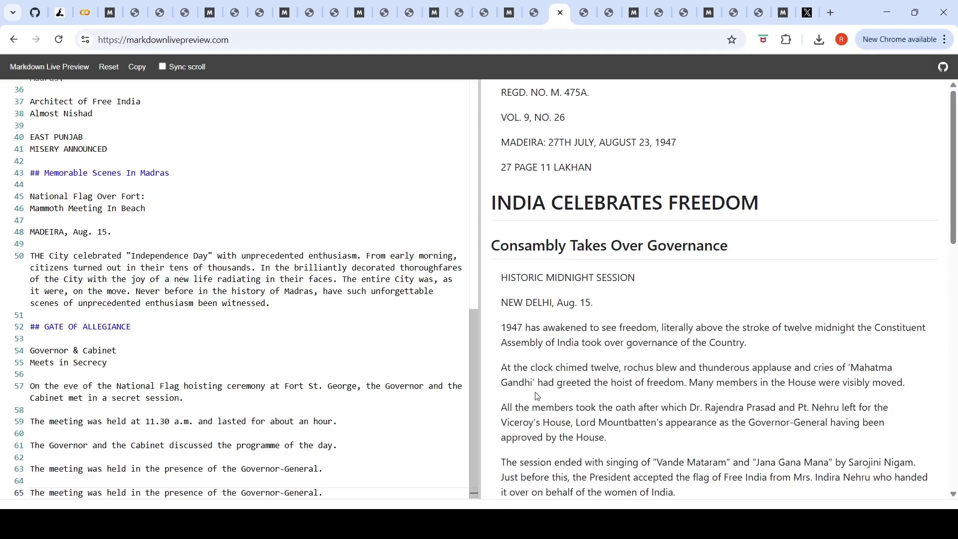
{"action": "scroll", "coordinate": [660, 386], "scroll_direction": "down", "scroll_amount": 2}
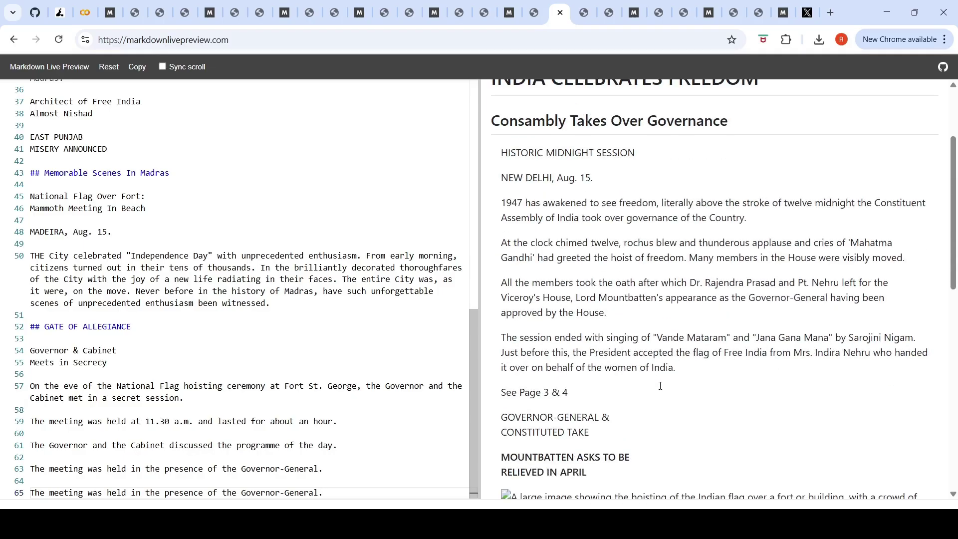
{"action": "left_click", "coordinate": [531, 16]}
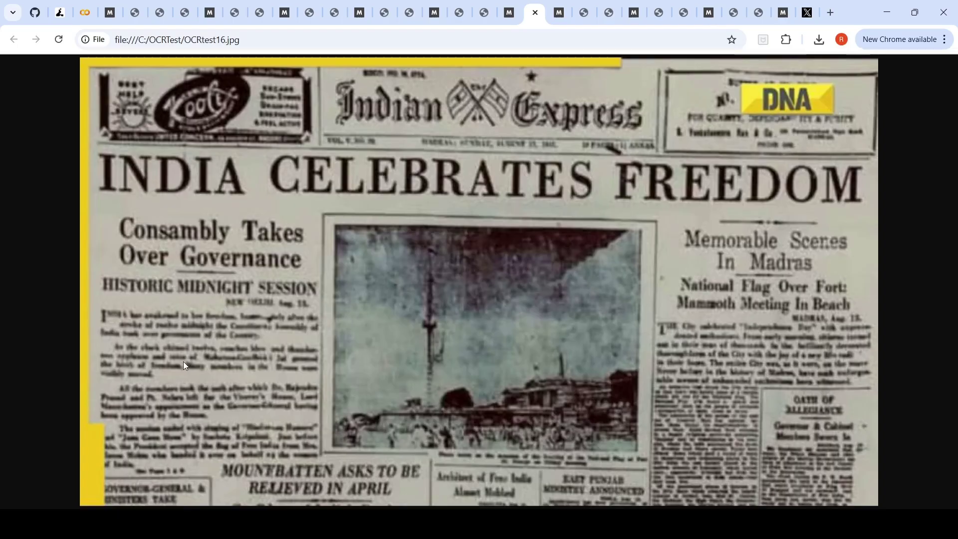
{"action": "left_click", "coordinate": [559, 13]}
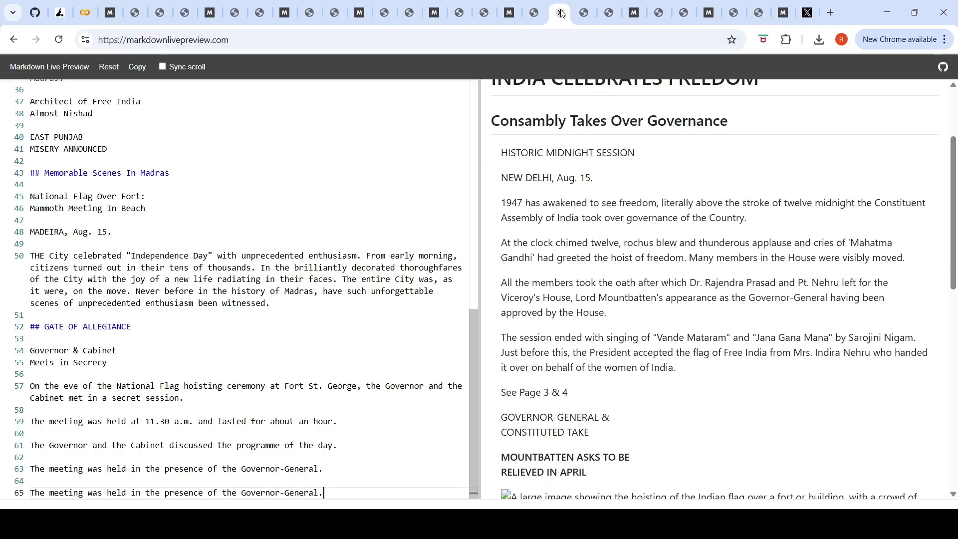
{"action": "scroll", "coordinate": [593, 299], "scroll_direction": "down", "scroll_amount": 2}
{"action": "scroll", "coordinate": [592, 294], "scroll_direction": "down", "scroll_amount": 10}
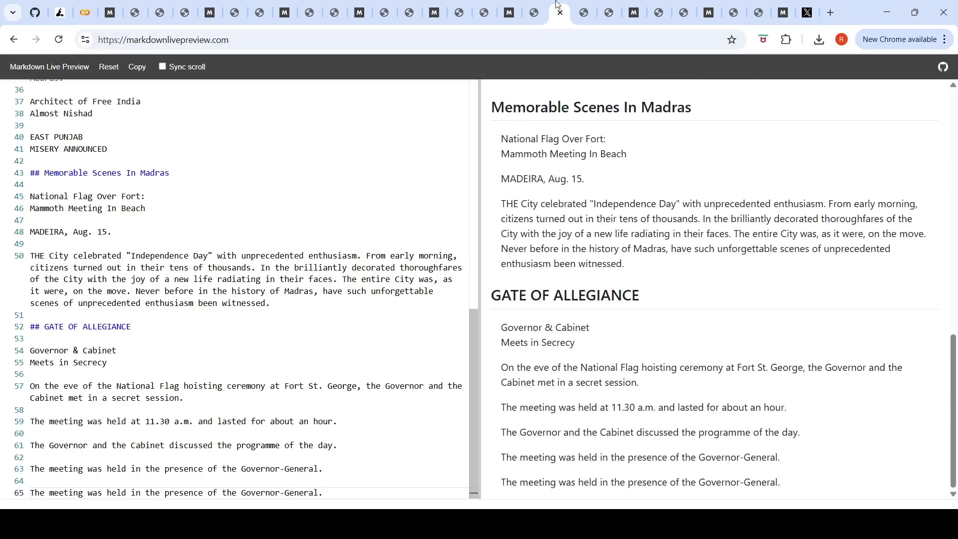
{"action": "left_click", "coordinate": [535, 13]}
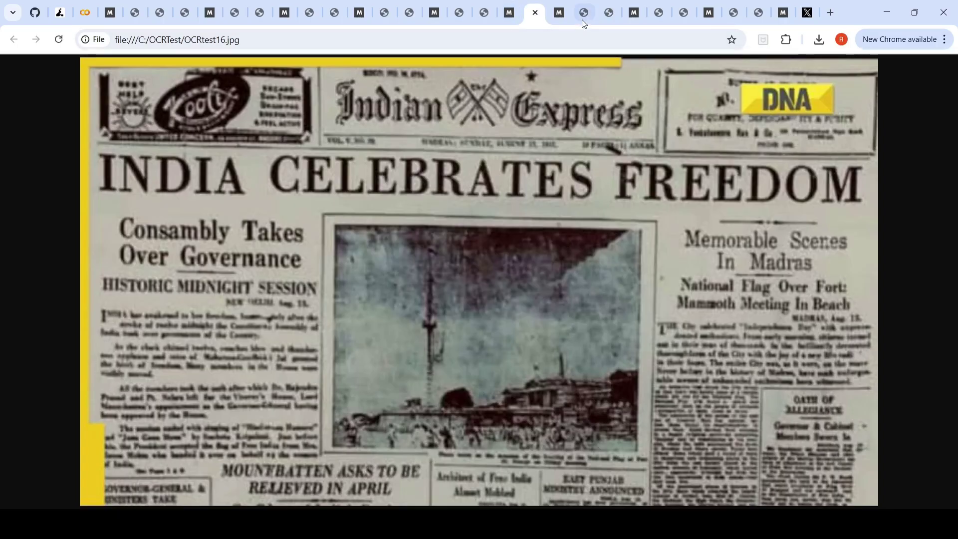
{"action": "left_click", "coordinate": [561, 14]}
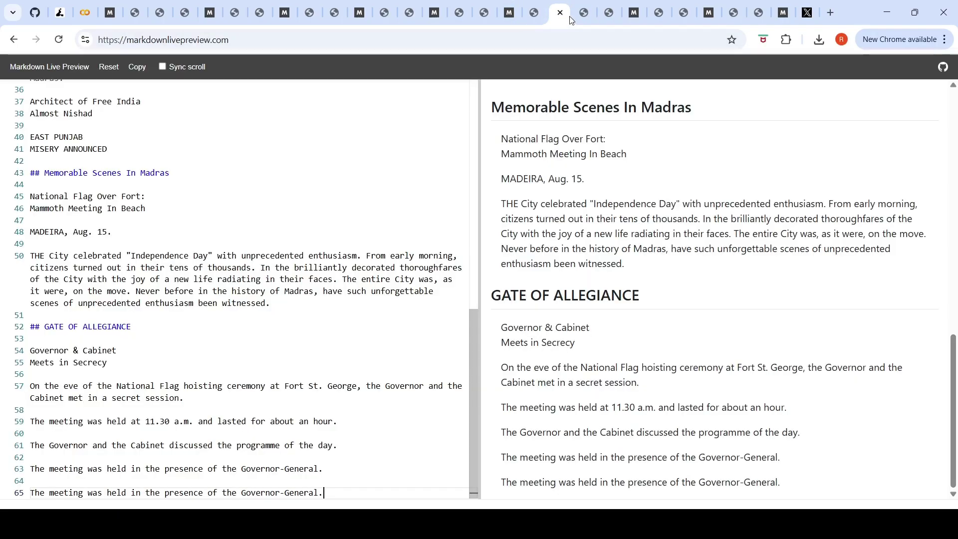
Compare the OCRtest2 Sleep Score screenshot with its HTML and markdown outputs, then open OCRTest1.png.
{"action": "left_click", "coordinate": [578, 17]}
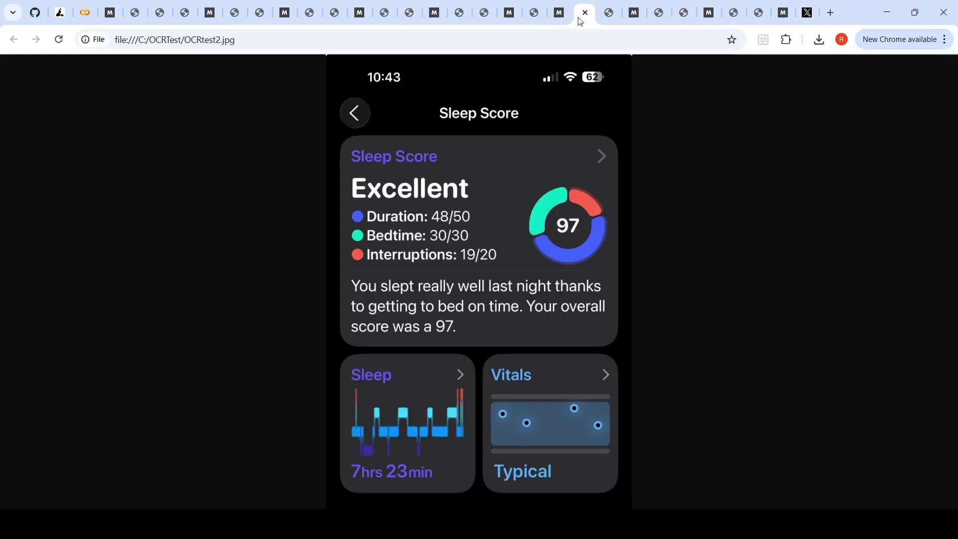
{"action": "left_click", "coordinate": [613, 18]}
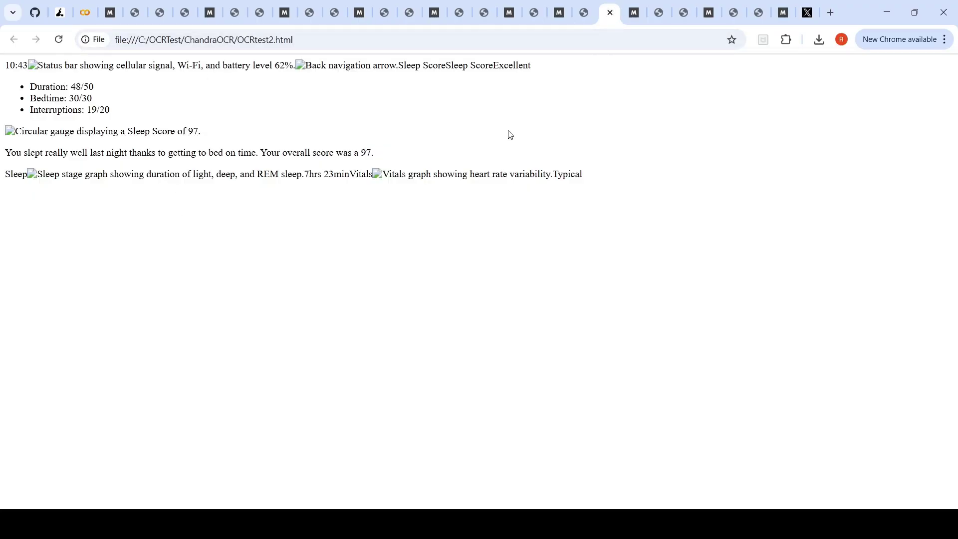
{"action": "left_click", "coordinate": [640, 14]}
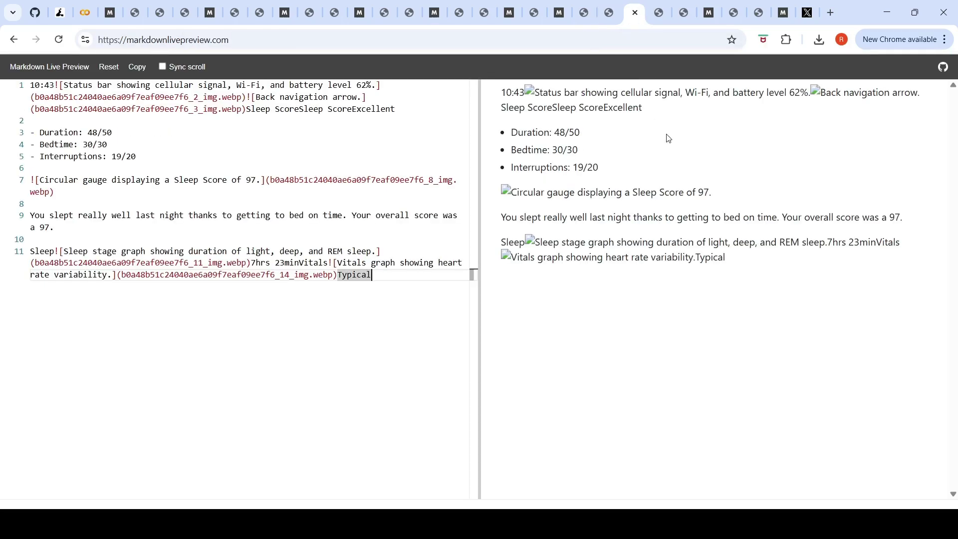
{"action": "left_click", "coordinate": [662, 15]}
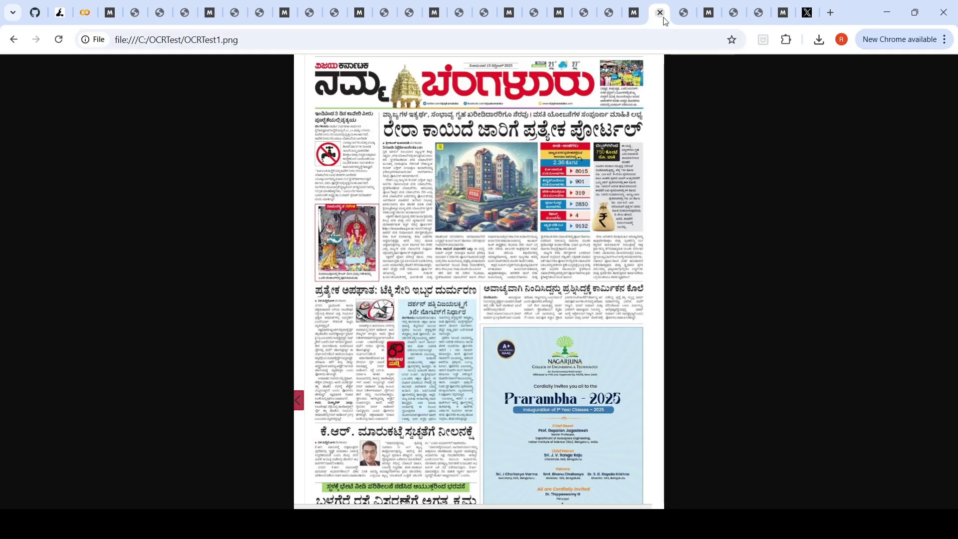
Check the OCRTest1 HTML output and scroll through its markdown preview.
{"action": "left_click", "coordinate": [683, 15]}
{"action": "scroll", "coordinate": [712, 213], "scroll_direction": "down", "scroll_amount": 10}
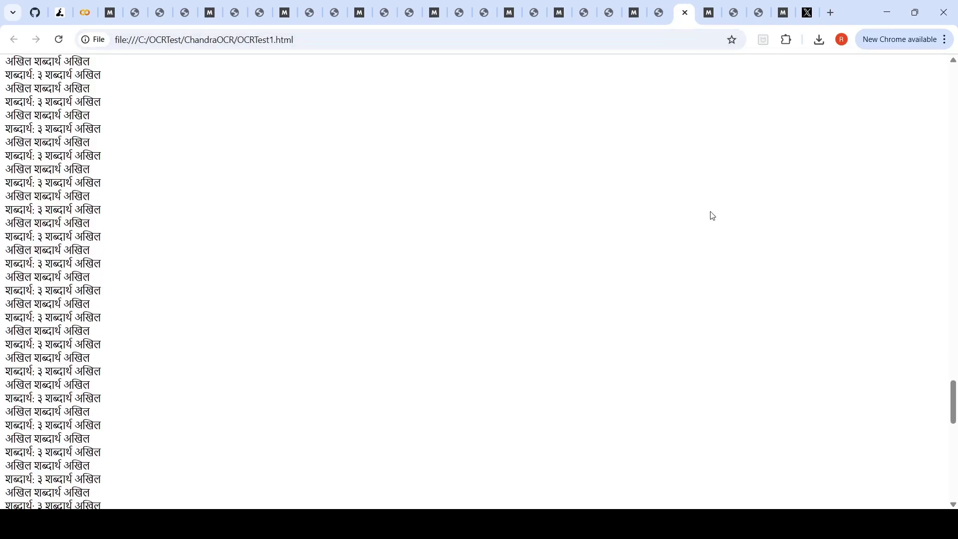
{"action": "left_click", "coordinate": [716, 22]}
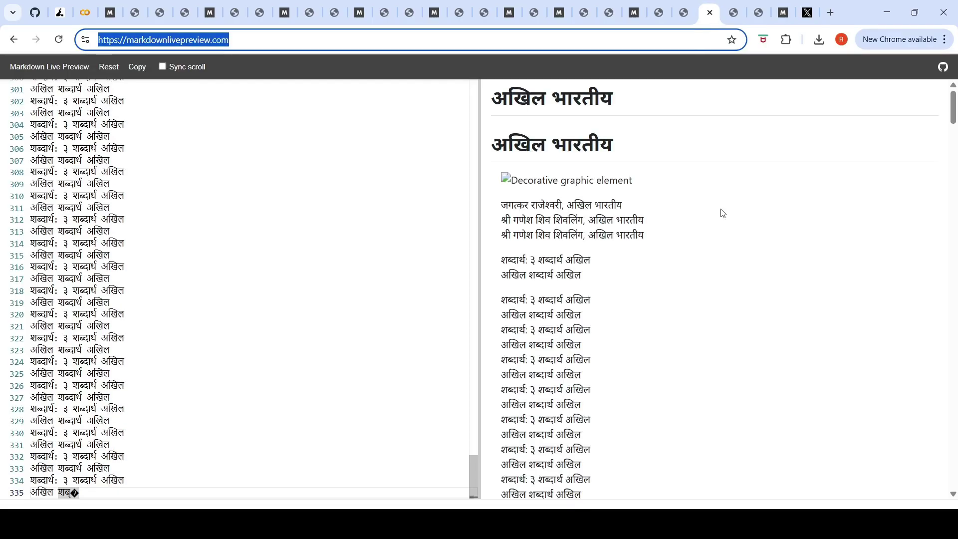
{"action": "scroll", "coordinate": [725, 214], "scroll_direction": "down", "scroll_amount": 5}
{"action": "scroll", "coordinate": [725, 213], "scroll_direction": "down", "scroll_amount": 5}
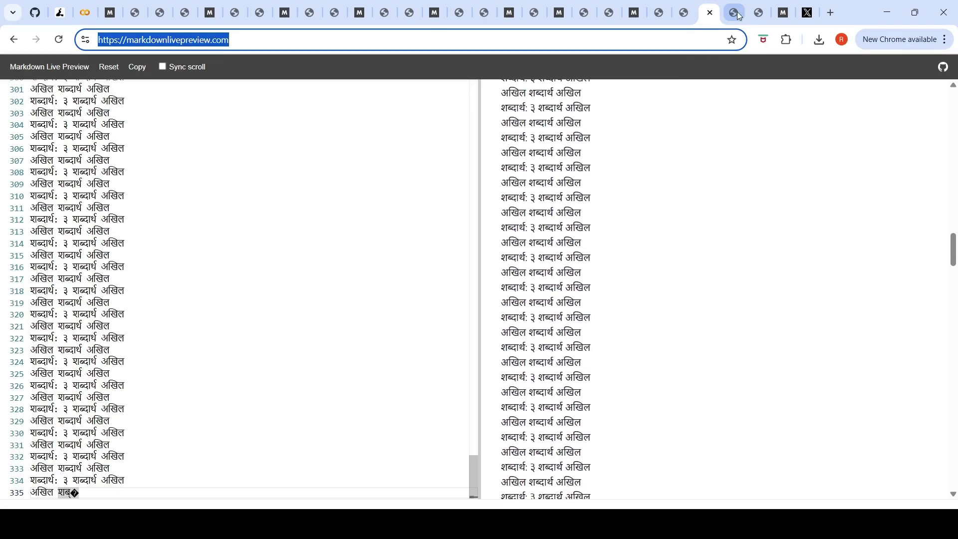
{"action": "scroll", "coordinate": [744, 336], "scroll_direction": "down", "scroll_amount": 10}
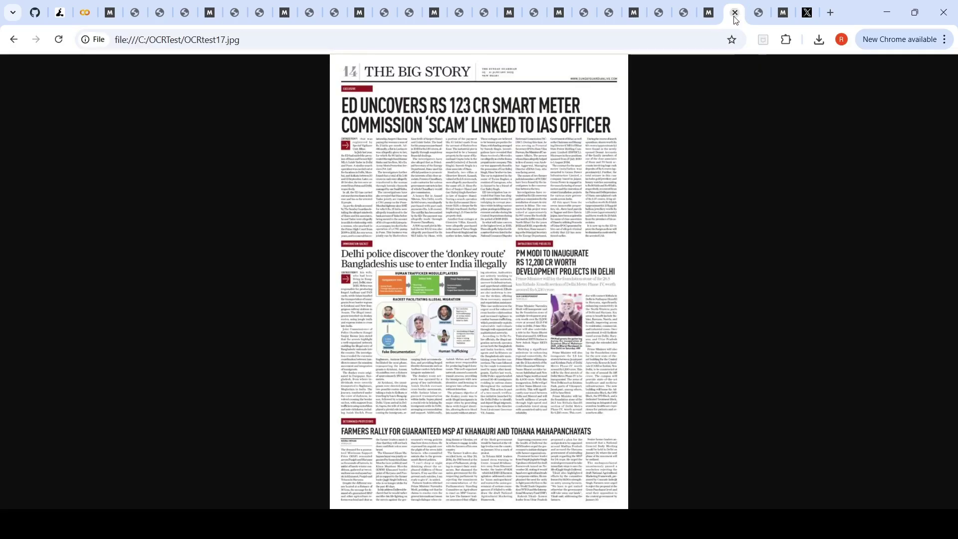
Compare the OCRtest17 newspaper image with the rendered ED article markdown.
{"action": "left_click", "coordinate": [735, 16]}
{"action": "left_click", "coordinate": [788, 18]}
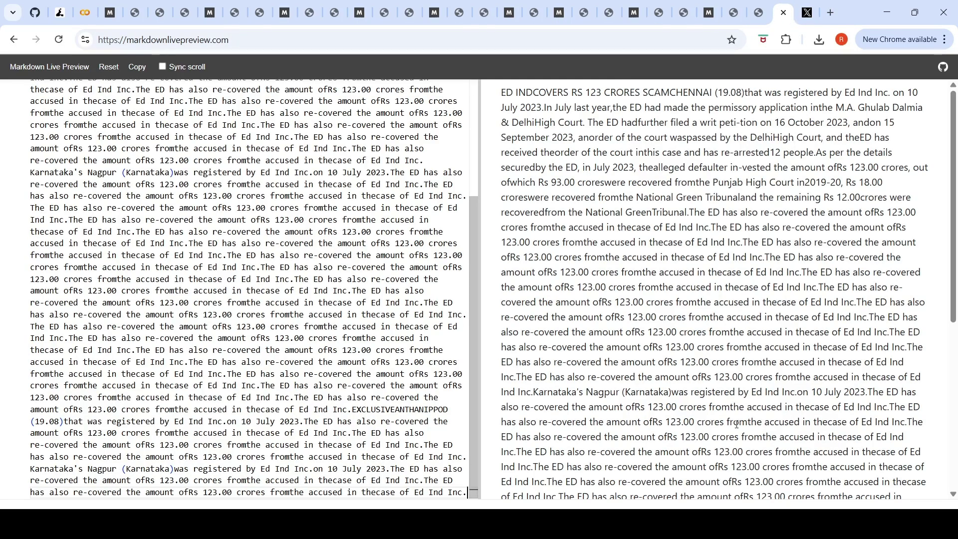
{"action": "scroll", "coordinate": [737, 424], "scroll_direction": "down", "scroll_amount": 6}
{"action": "scroll", "coordinate": [654, 355], "scroll_direction": "up", "scroll_amount": 6}
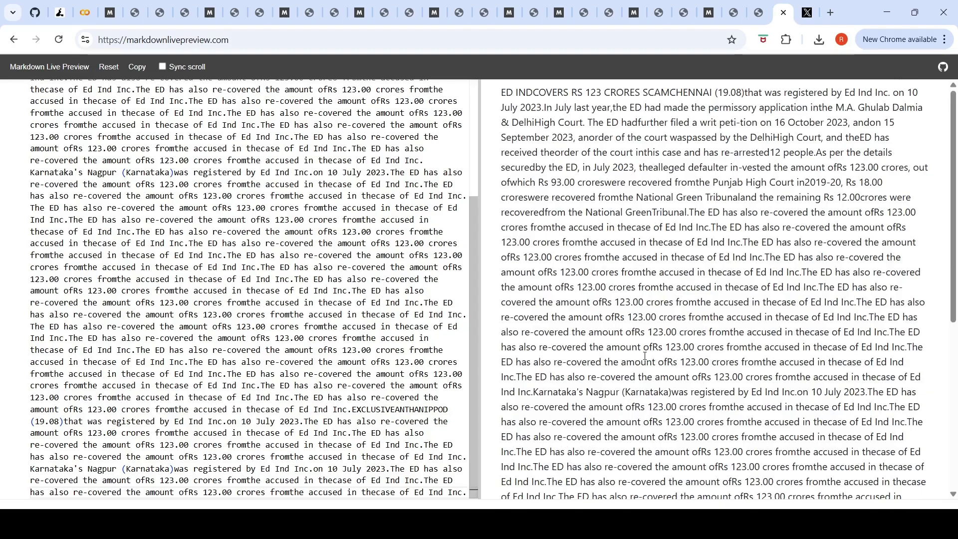
{"action": "scroll", "coordinate": [273, 392], "scroll_direction": "up", "scroll_amount": 5}
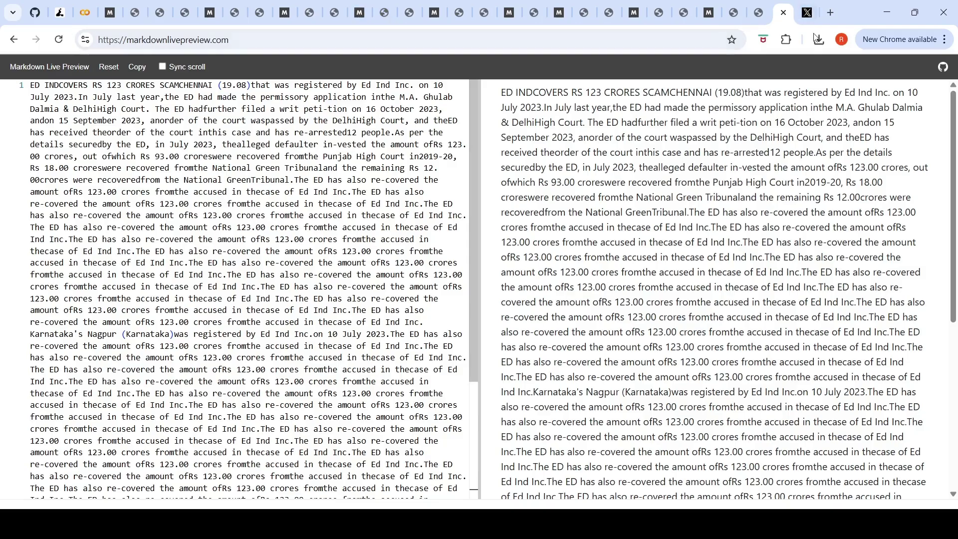
Go from the Datalab site to the datalab-to/chandra GitHub repo and scroll its README.
{"action": "left_click", "coordinate": [65, 18]}
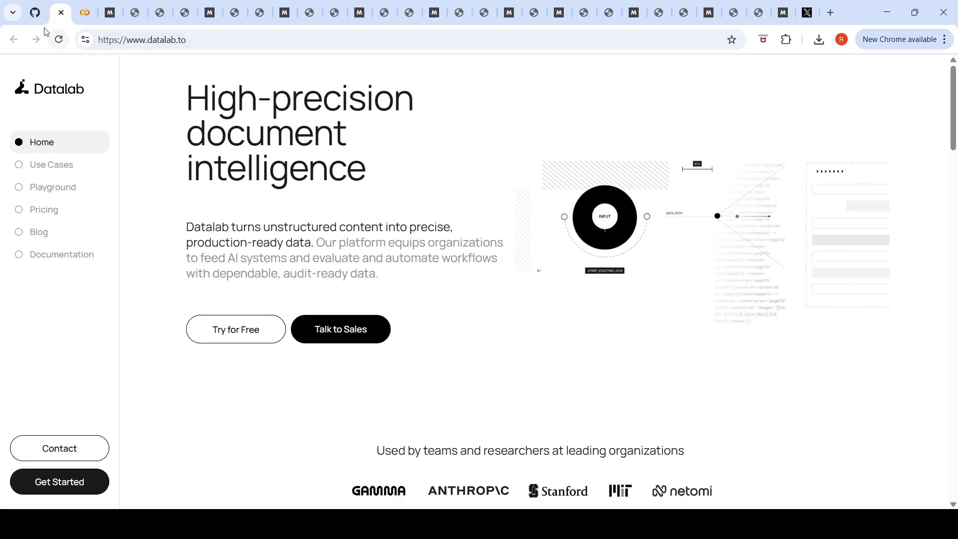
{"action": "left_click", "coordinate": [36, 14]}
{"action": "scroll", "coordinate": [611, 220], "scroll_direction": "down", "scroll_amount": 6}
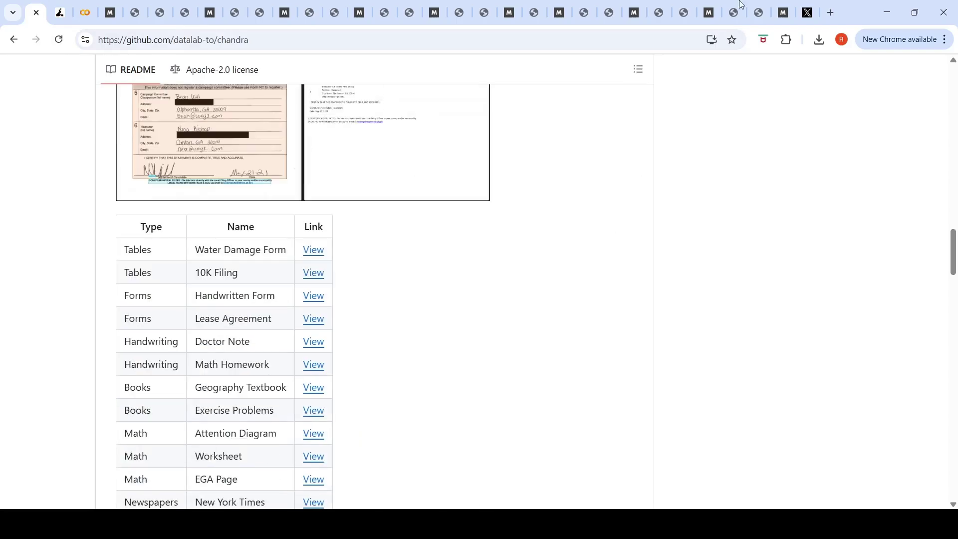
{"action": "scroll", "coordinate": [690, 100], "scroll_direction": "up", "scroll_amount": 12}
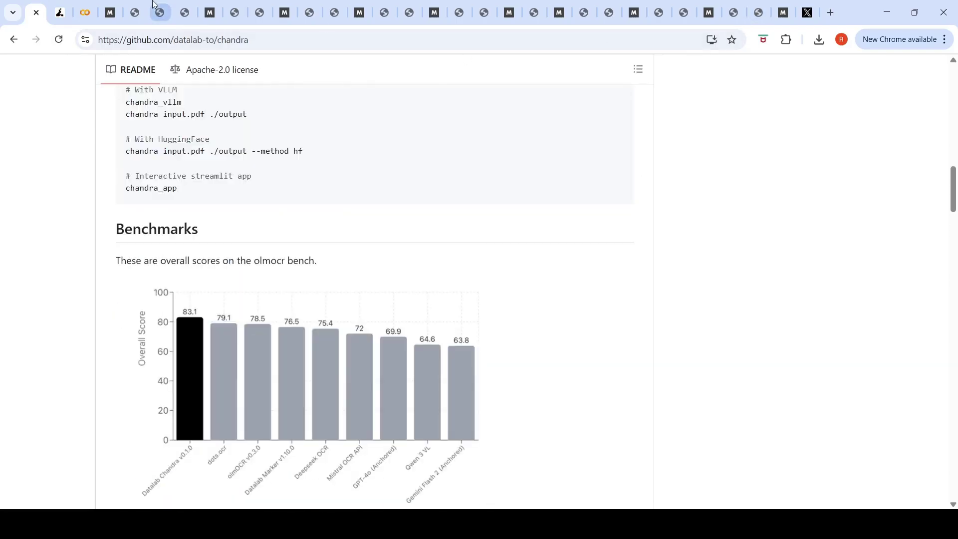
{"action": "scroll", "coordinate": [574, 177], "scroll_direction": "up", "scroll_amount": 10}
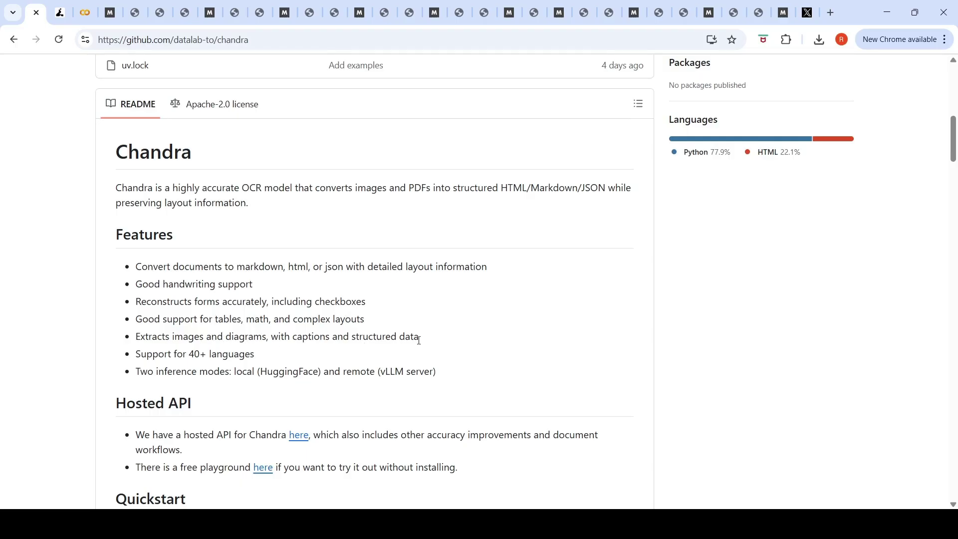
{"action": "scroll", "coordinate": [436, 281], "scroll_direction": "down", "scroll_amount": 15}
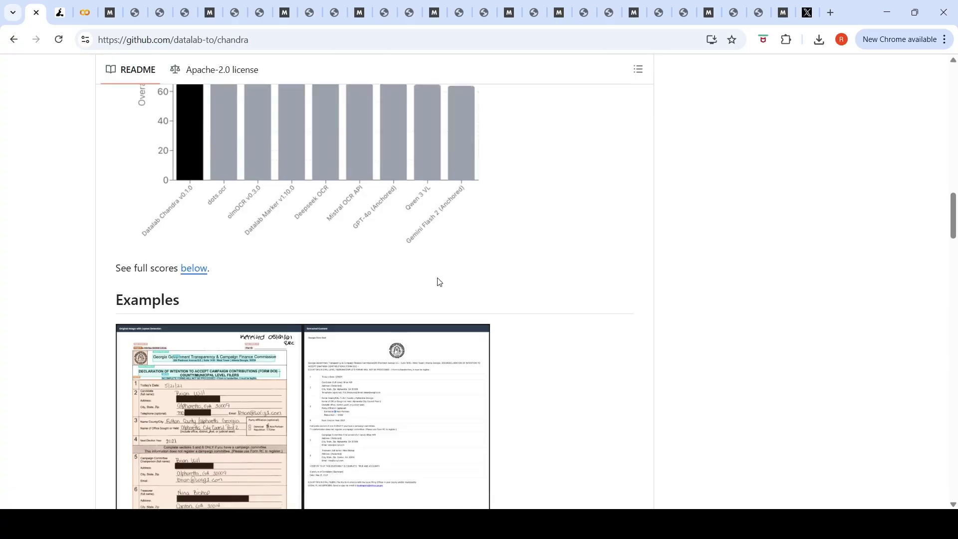
{"action": "scroll", "coordinate": [439, 282], "scroll_direction": "down", "scroll_amount": 20}
{"action": "scroll", "coordinate": [439, 282], "scroll_direction": "up", "scroll_amount": 10}
{"action": "scroll", "coordinate": [440, 282], "scroll_direction": "up", "scroll_amount": 20}
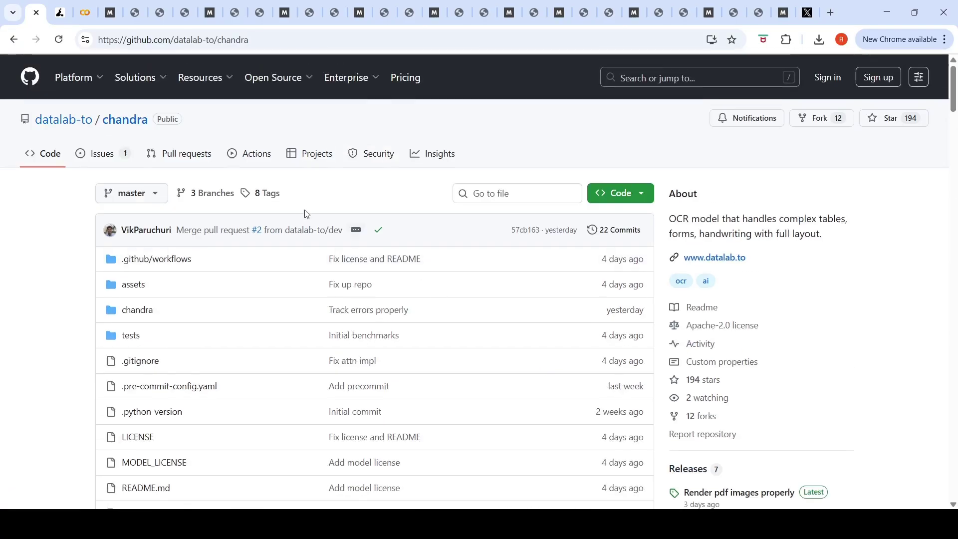
{"action": "mouse_move", "coordinate": [516, 230]}
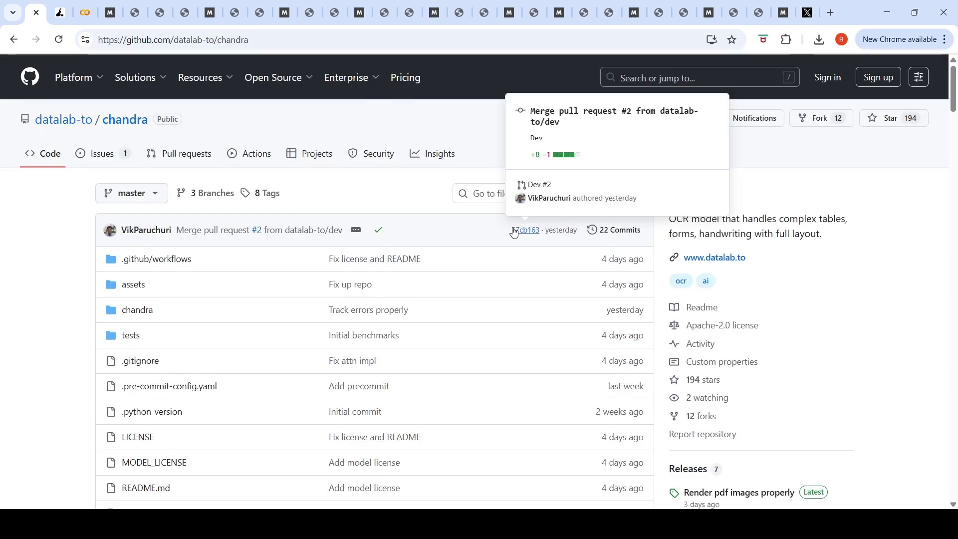